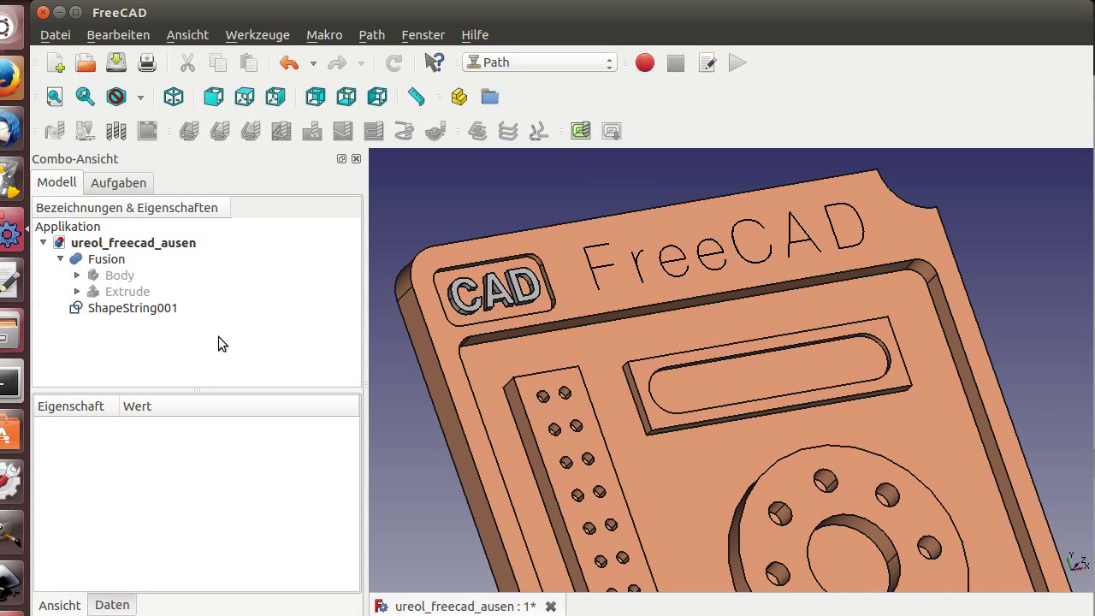
Delete the existing FreeCAD lettering above the large pocket and switch to the Draft workbench.
left_click(141, 308)
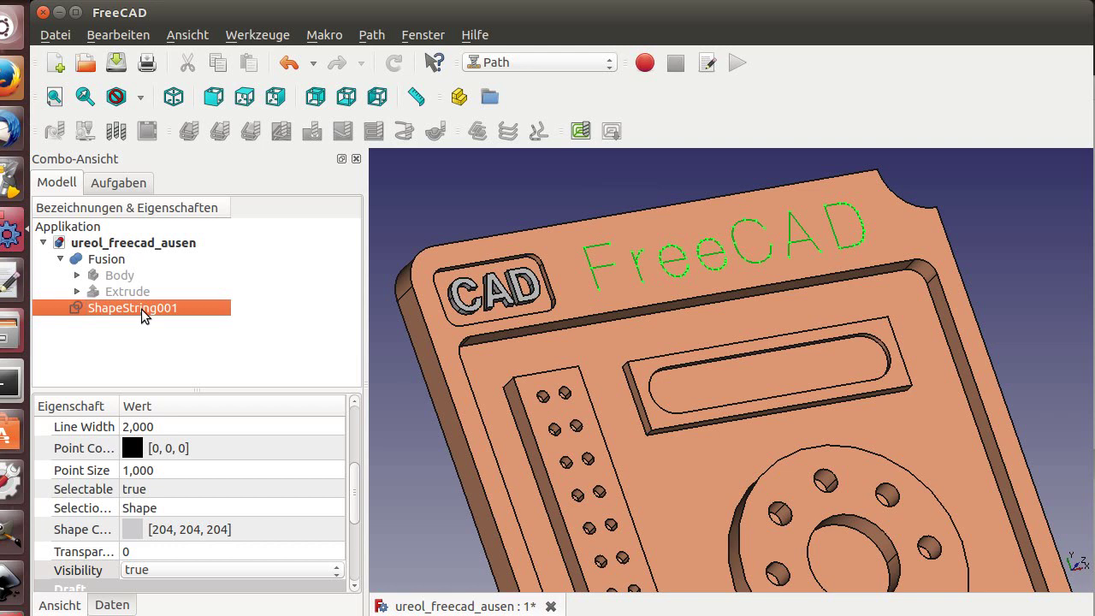
key("Delete")
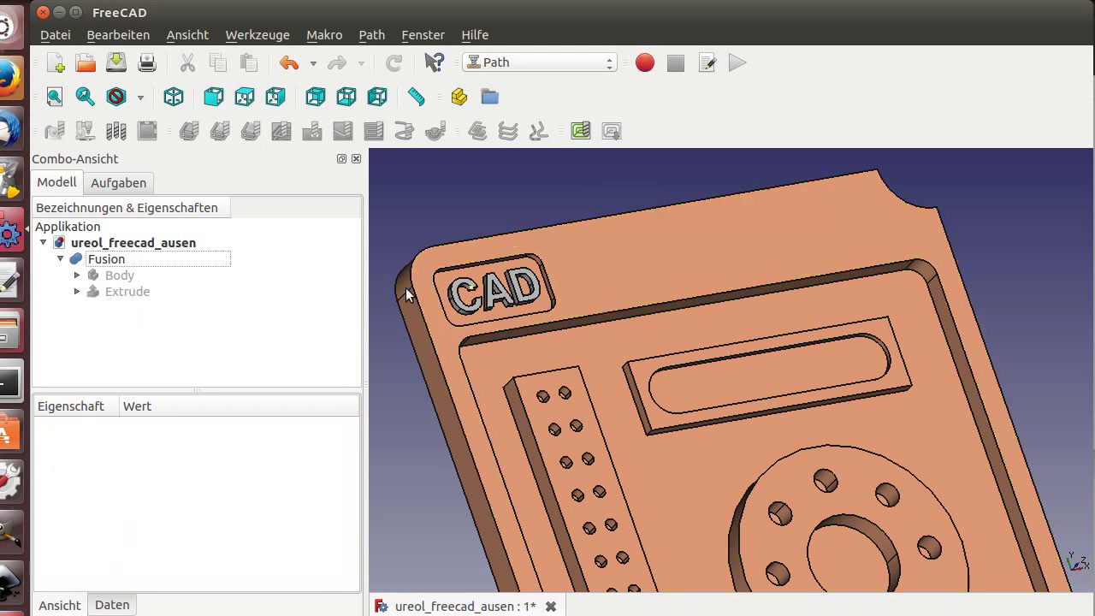
left_click(499, 66)
left_click(498, 53)
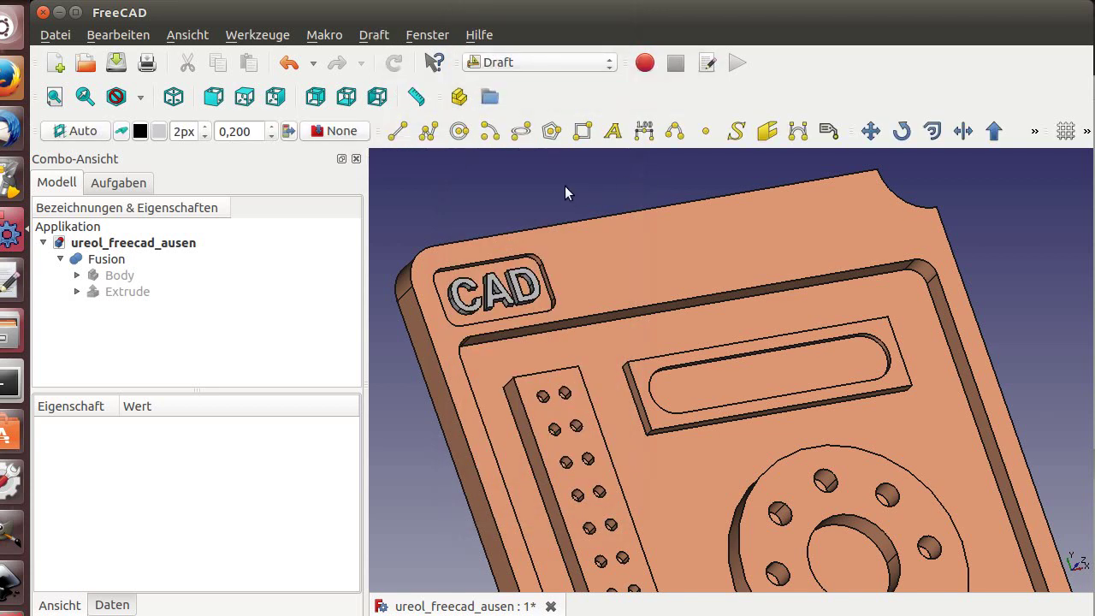
Show the grid in top view and start a new text shape beside the CAD pocket, at about X 14 mm, Y 41 mm.
key("2")
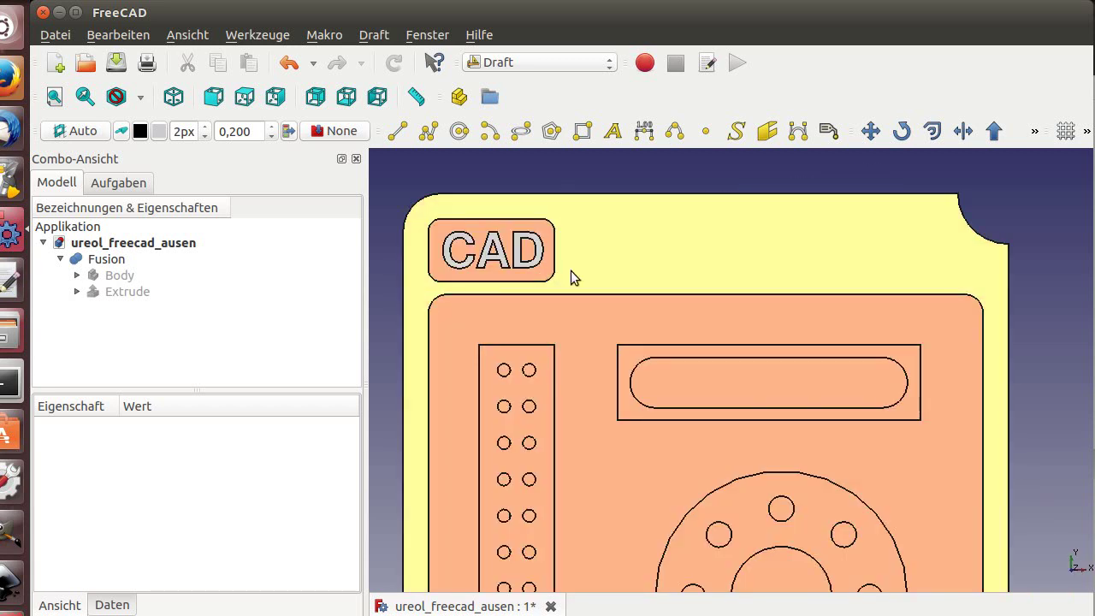
left_click(1065, 130)
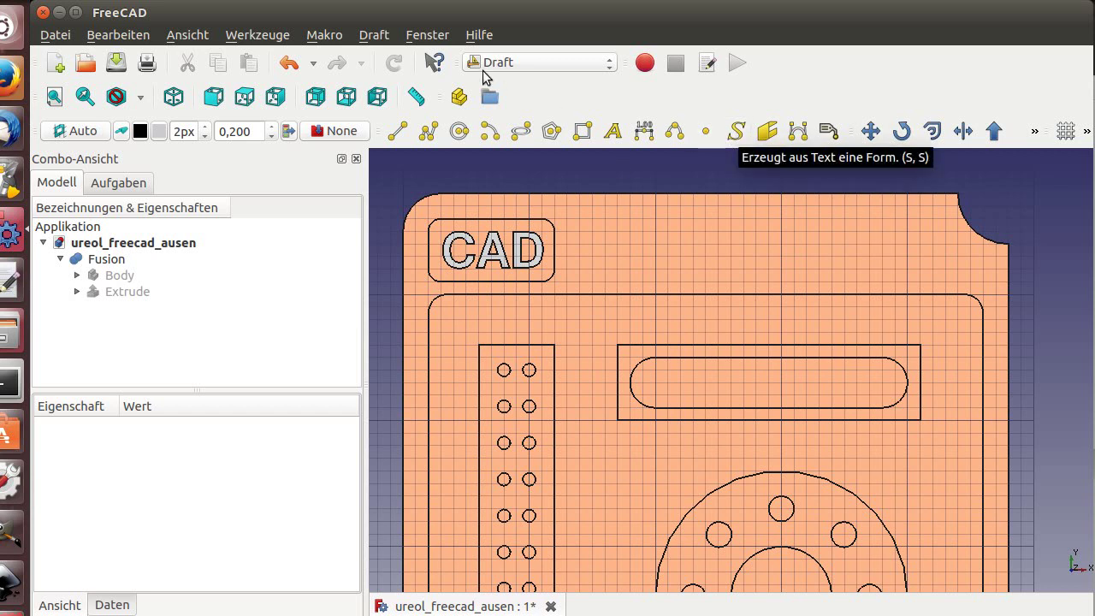
left_click(374, 35)
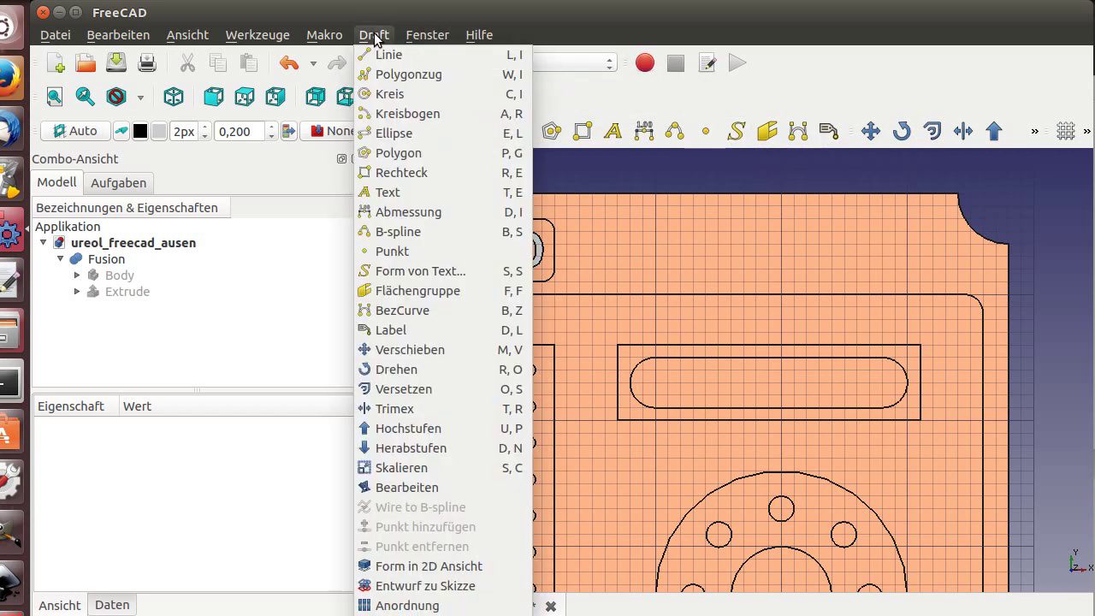
left_click(408, 271)
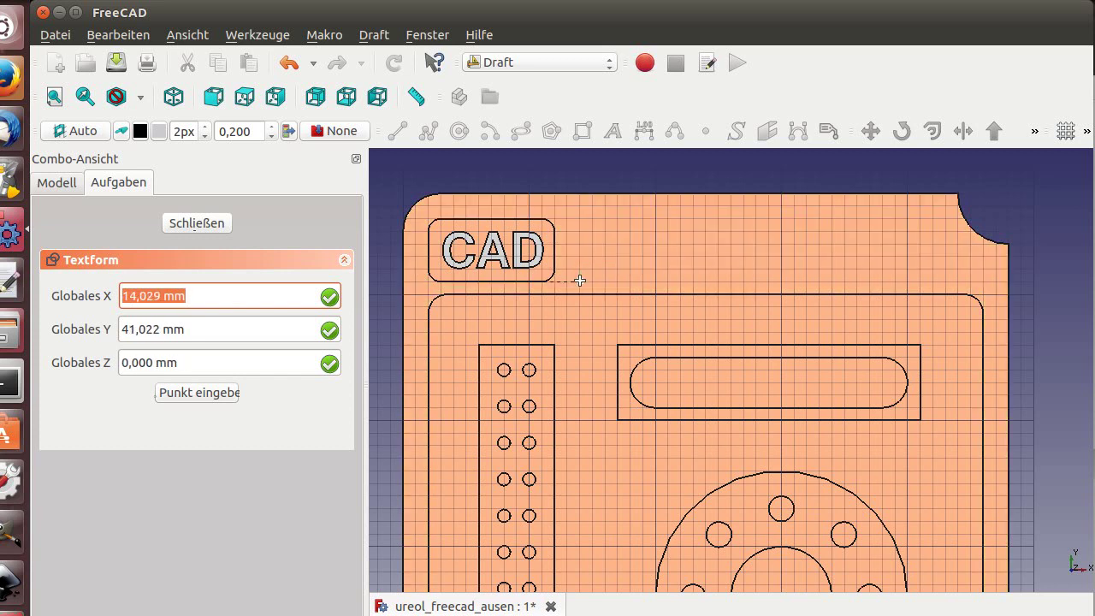
left_click(580, 280)
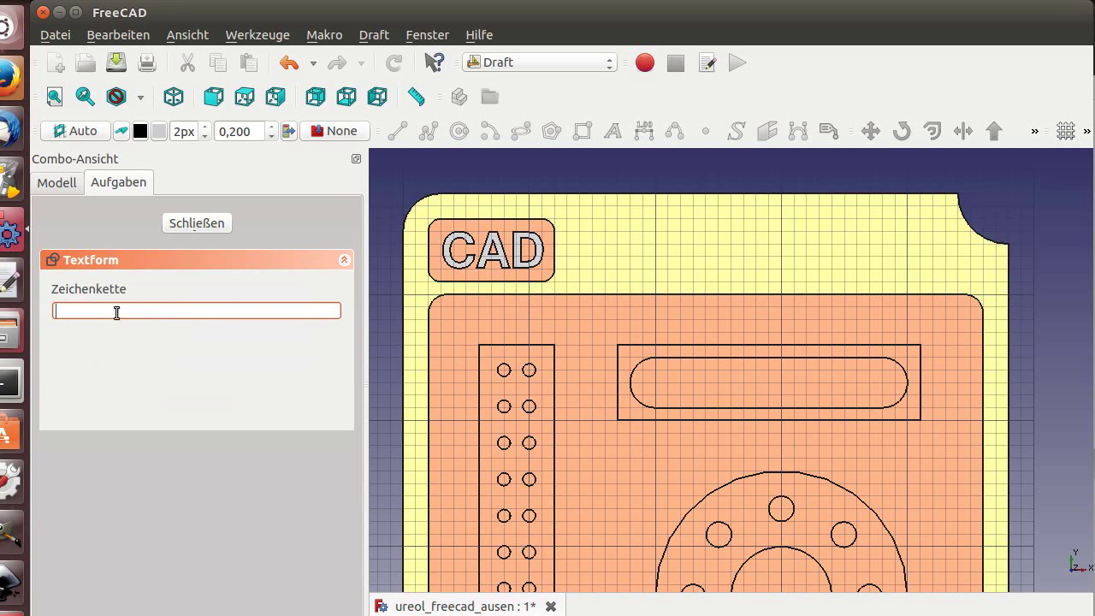
Enter FreeCAD as the text shape's string with a height of 1,8 mm.
type("FreeCAD")
key("Return")
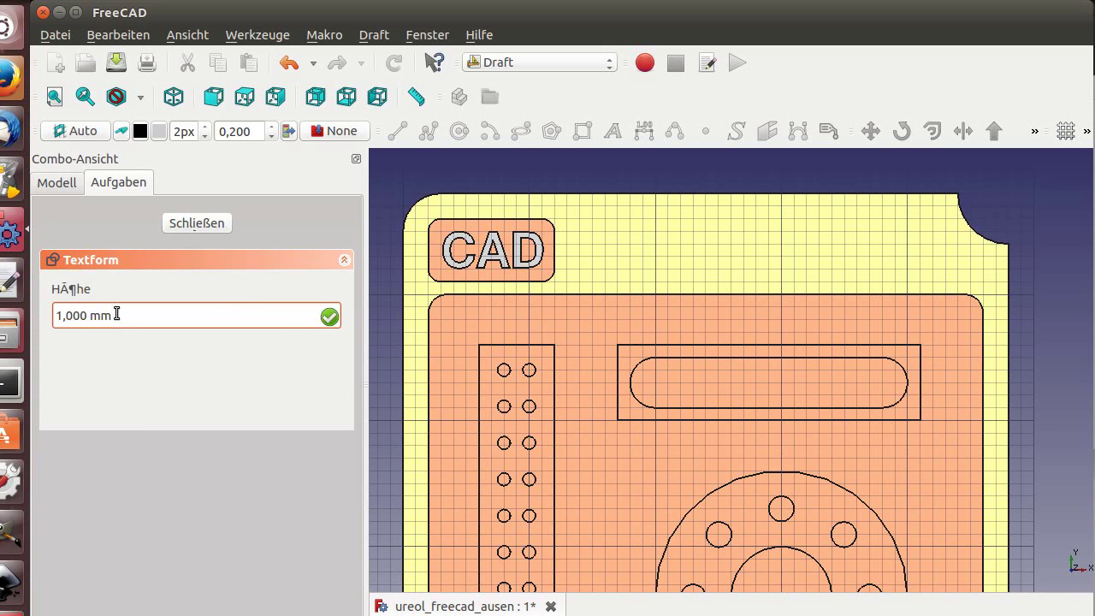
left_click_drag(128, 313, 42, 314)
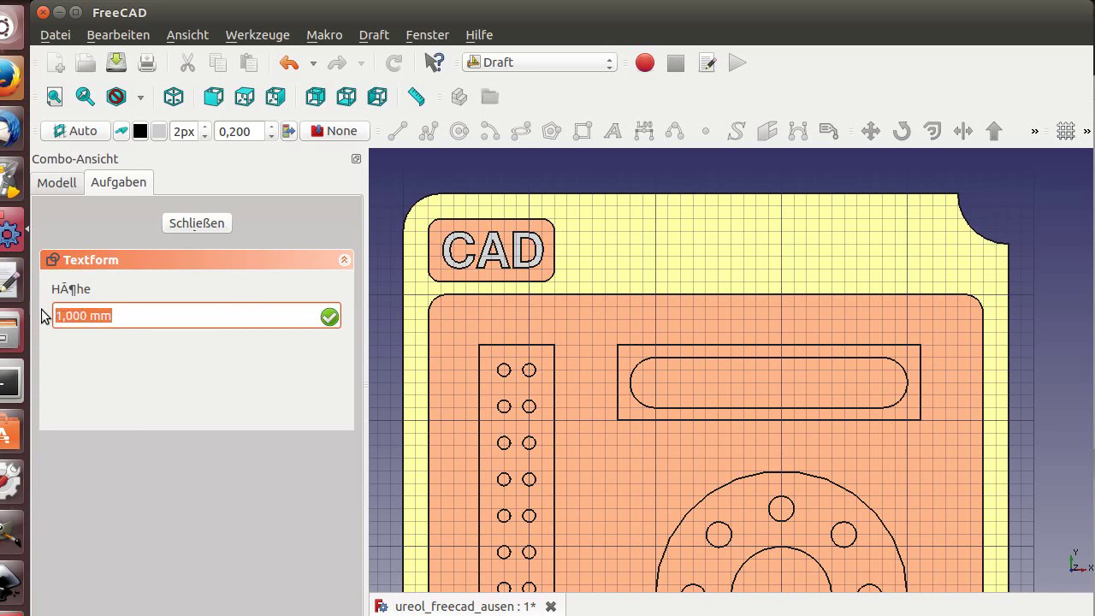
type("1,")
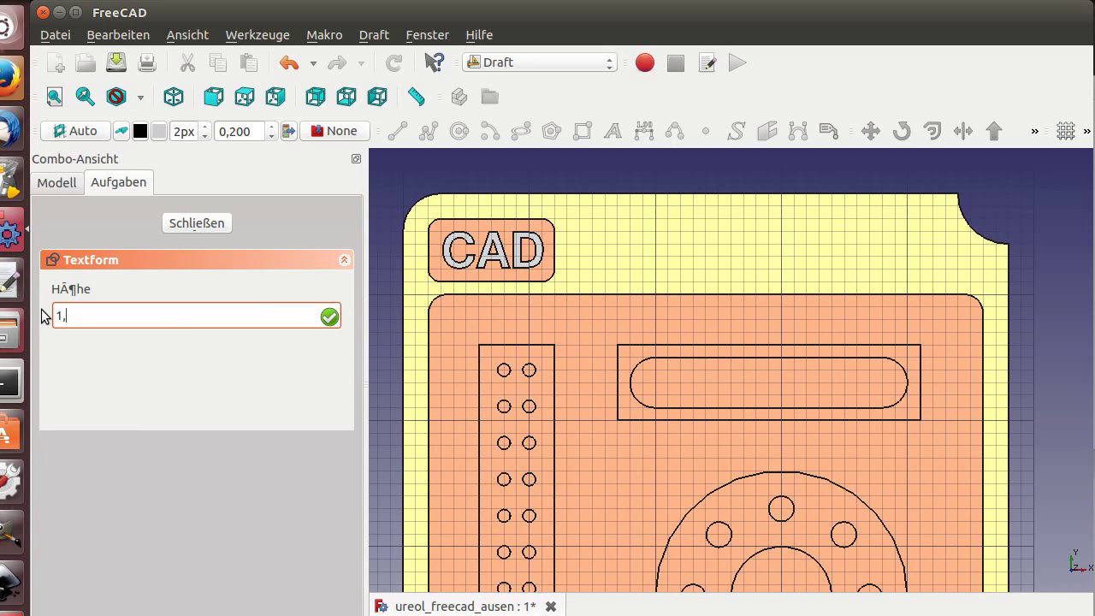
type("8")
key("Return")
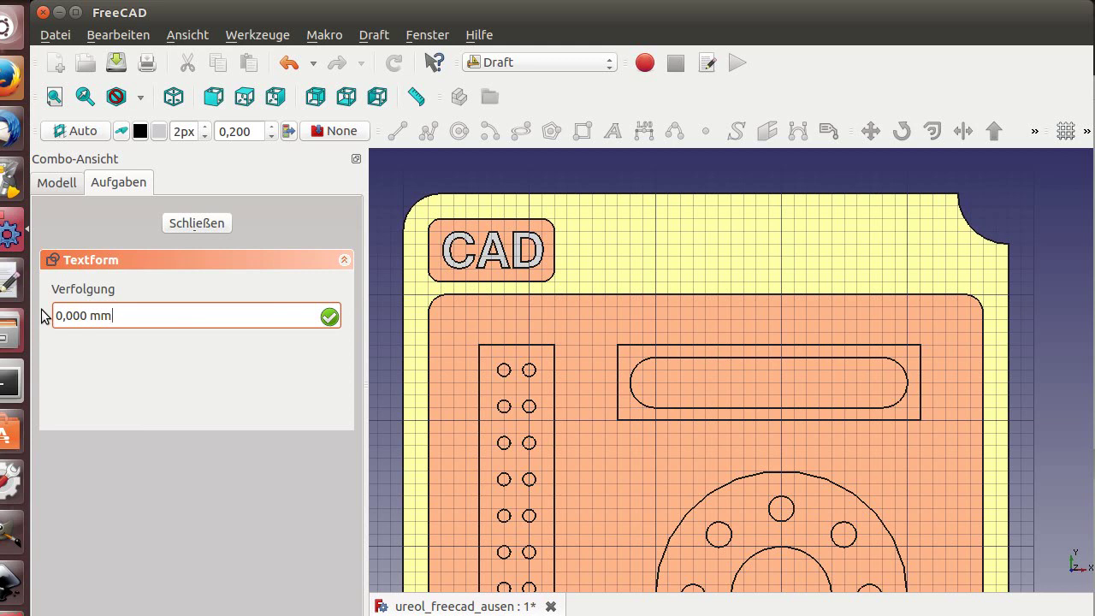
Adjust the lettering's tracking and assign it the font file 1CamBam_Stick_3.ttf from the freefont folder.
key("Left")
key("Left")
key("Delete")
type("4")
key("Delete")
key("Delete")
key("Return")
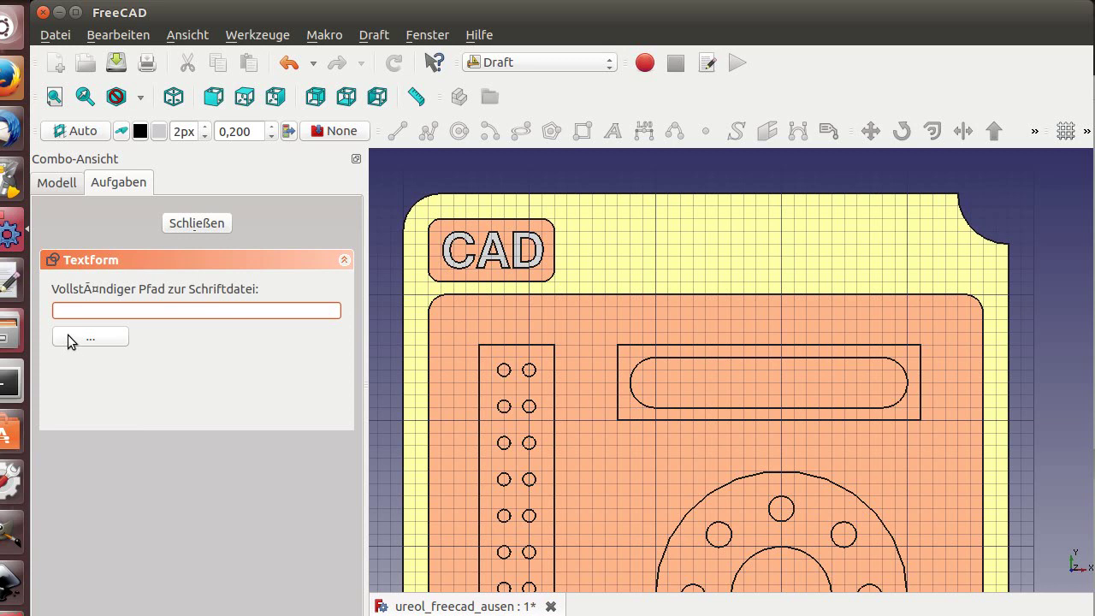
left_click(67, 335)
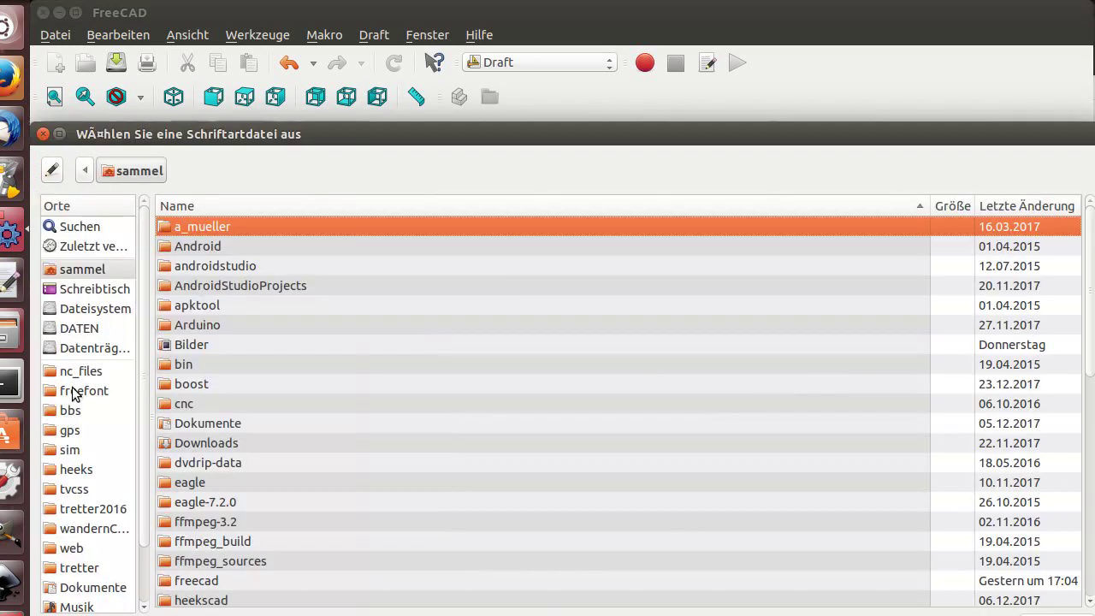
left_click(77, 391)
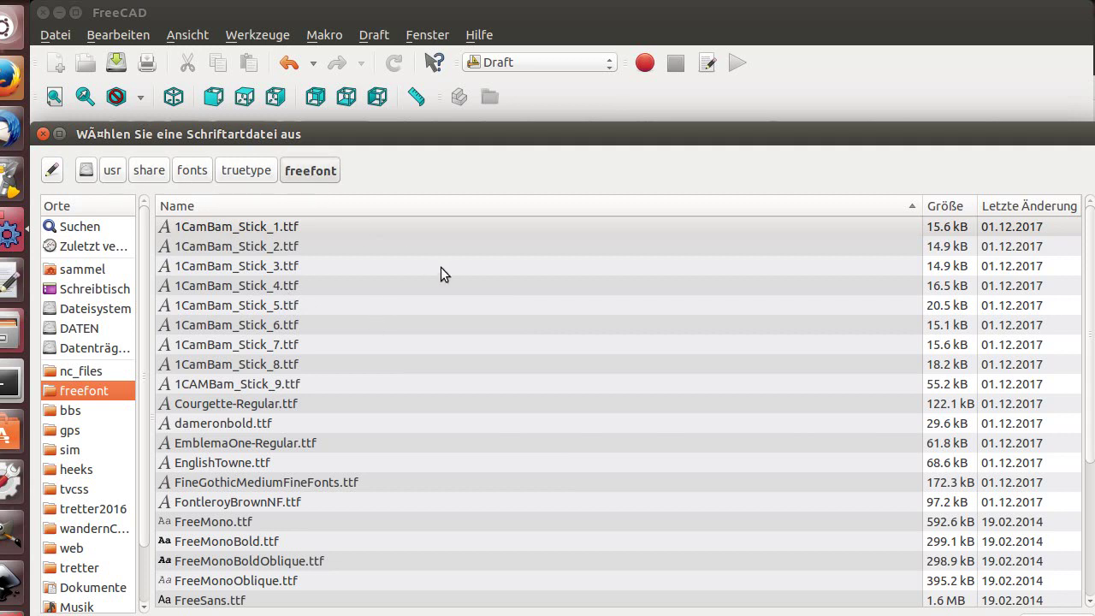
left_click(234, 269)
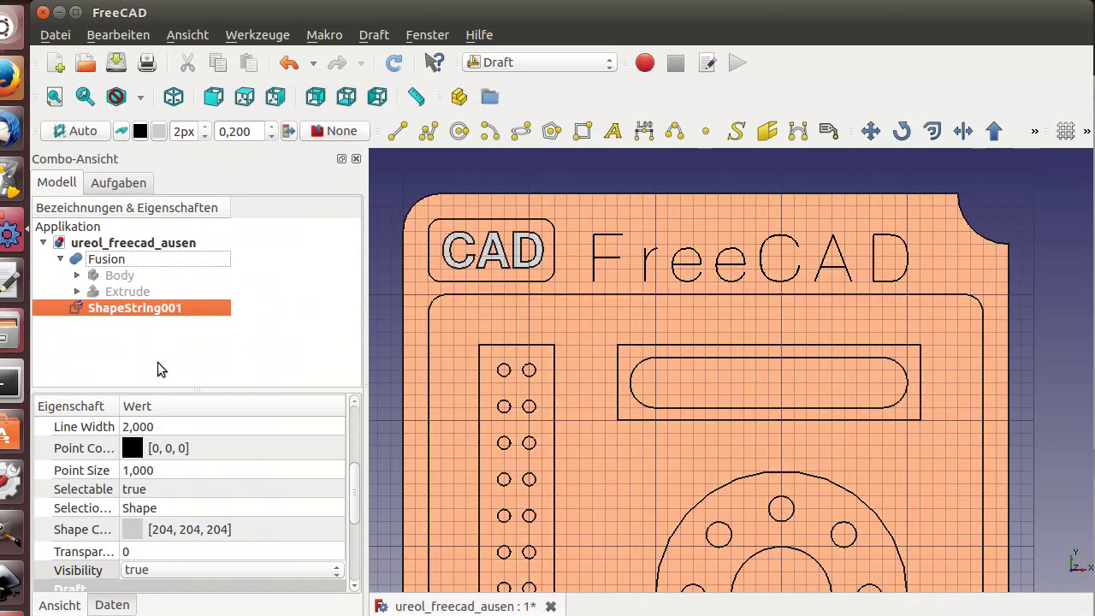
Set the FreeCAD lettering's position to X 15 mm and Y 42 mm.
left_click(120, 605)
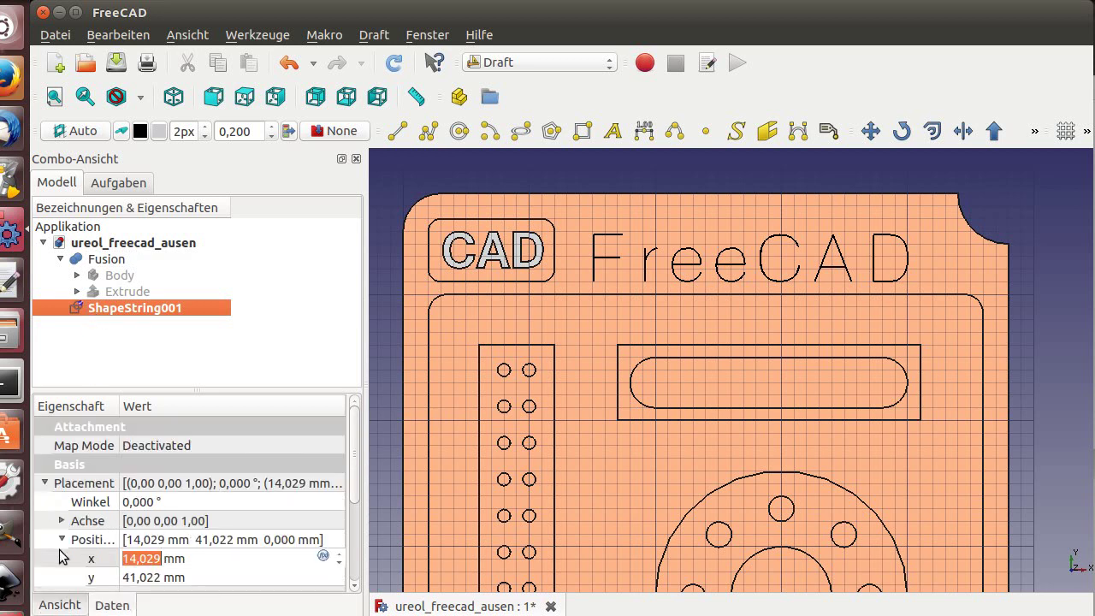
left_click(324, 557)
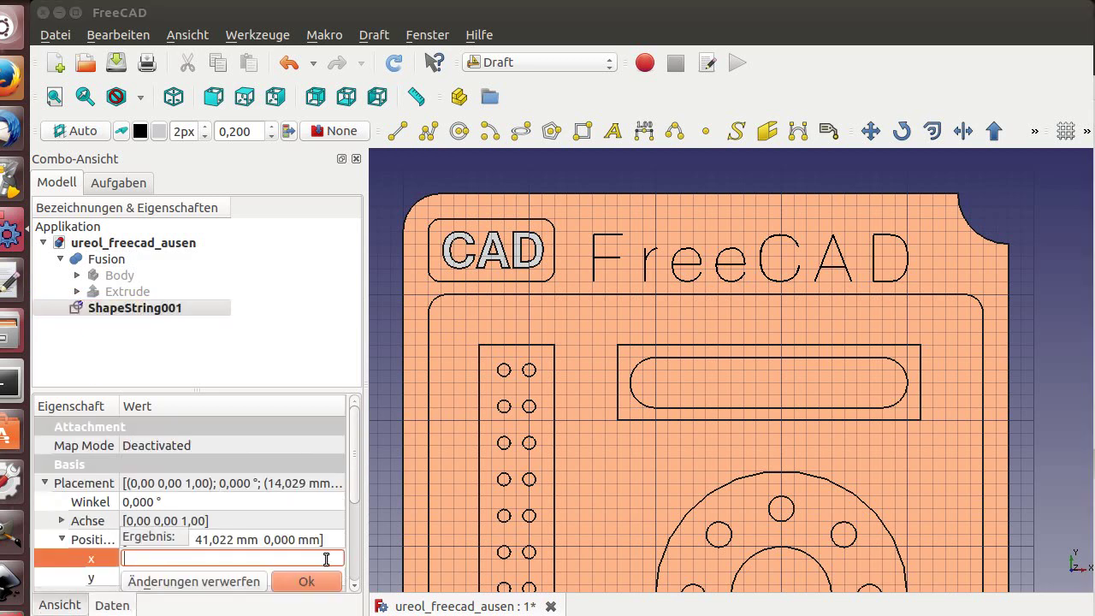
type("15")
key("Return")
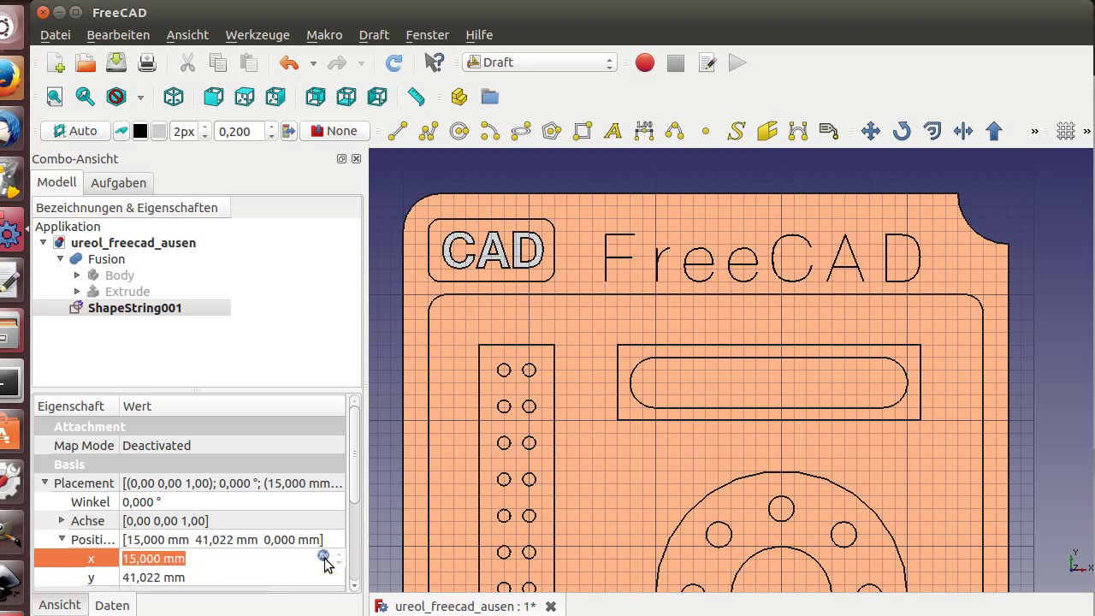
left_click(327, 586)
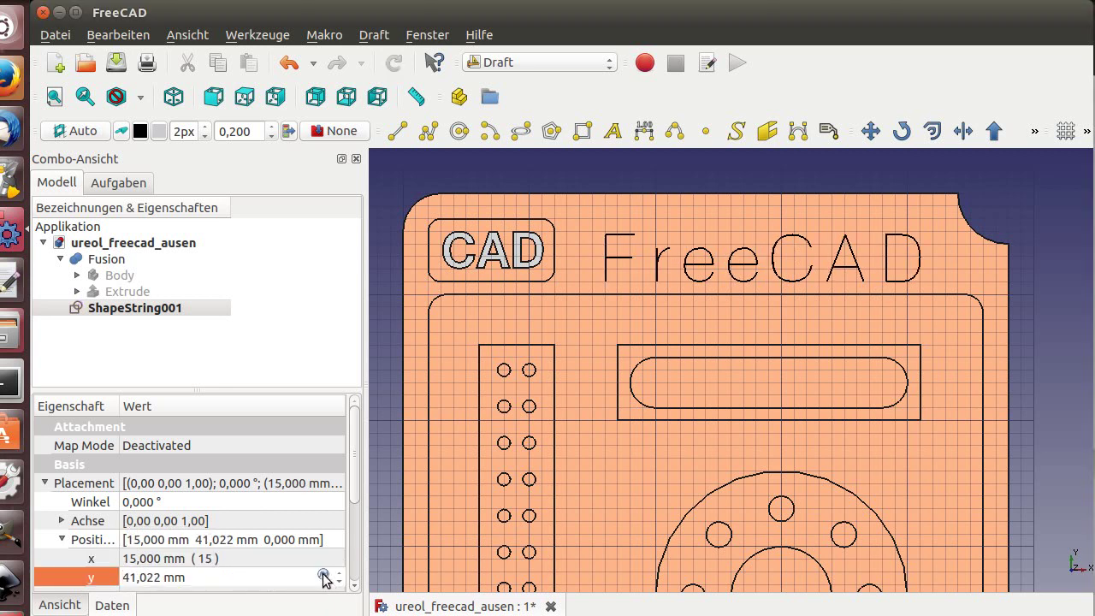
left_click(324, 577)
type("42")
key("Return")
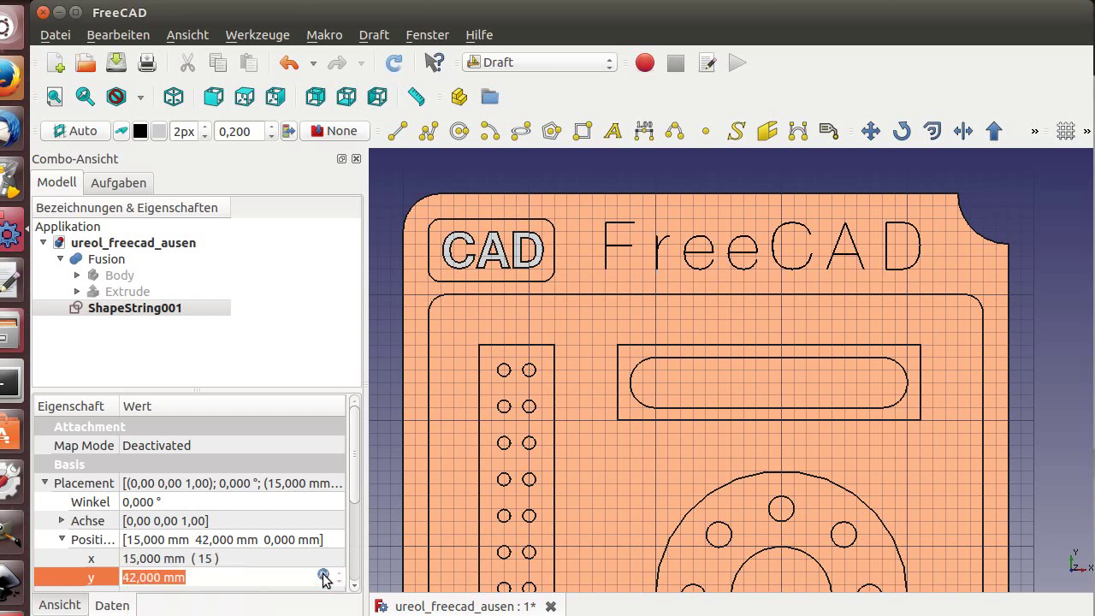
left_click(396, 183)
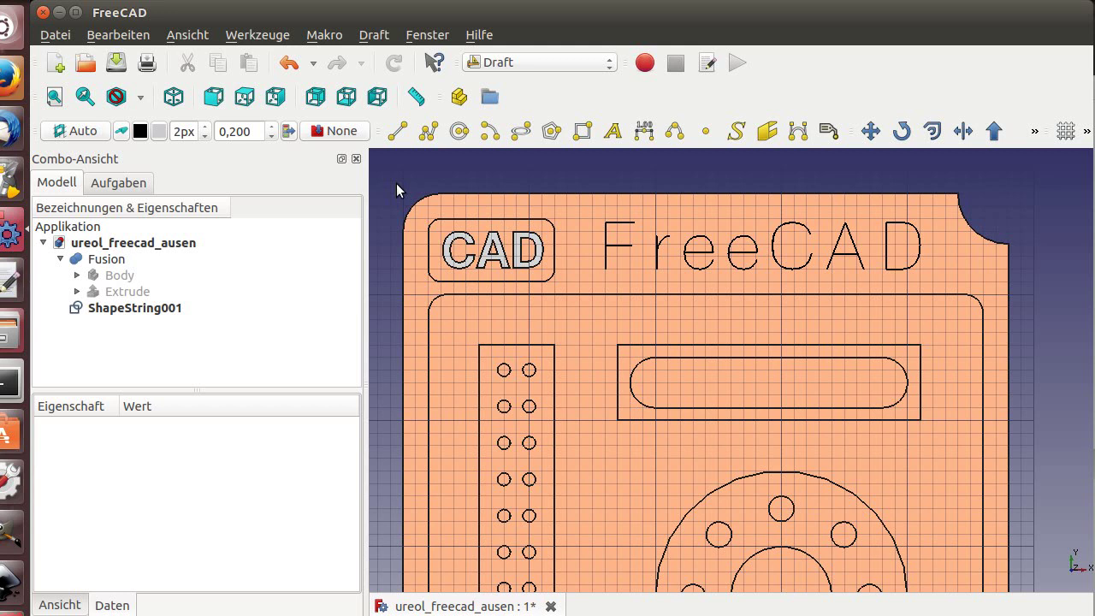
Hide the drawing grid and switch to the Path workbench.
middle_click_drag(553, 460, 668, 442)
left_click(1065, 132)
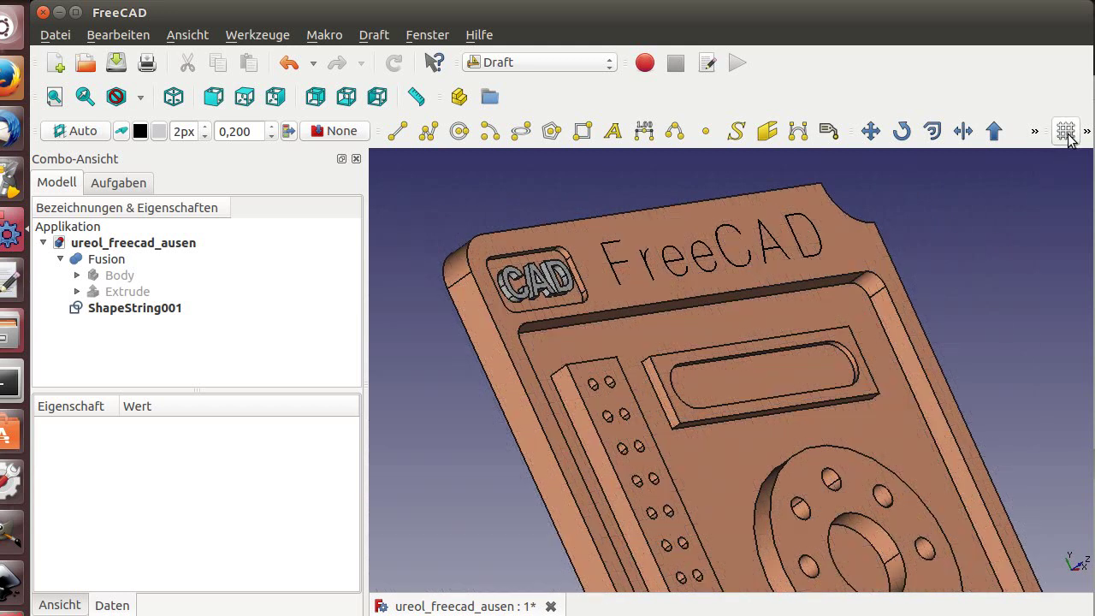
middle_click_drag(549, 222, 505, 205)
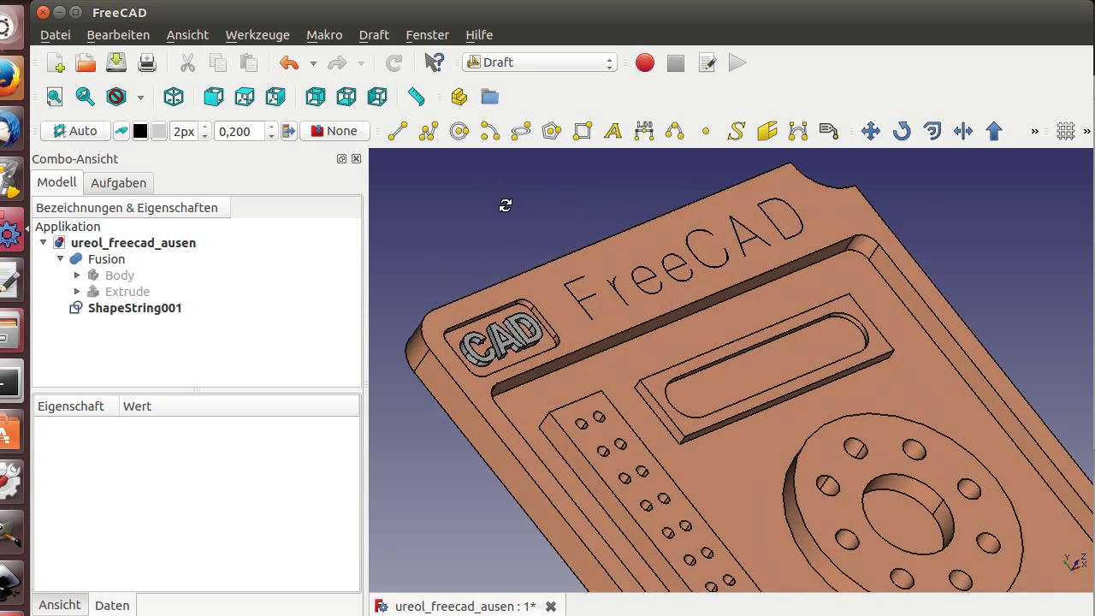
left_click(522, 63)
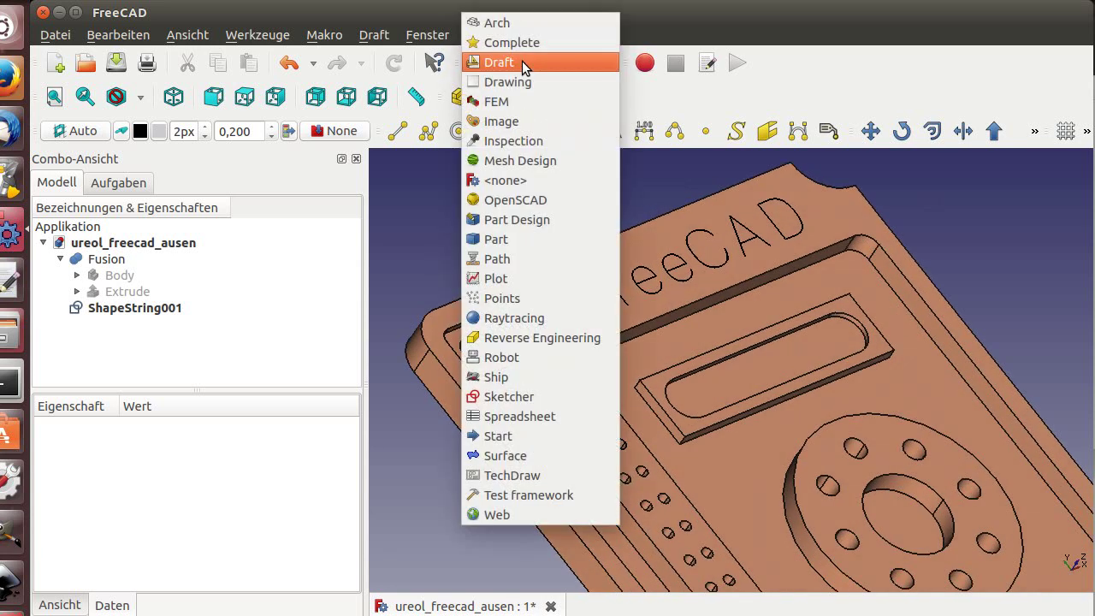
left_click(511, 257)
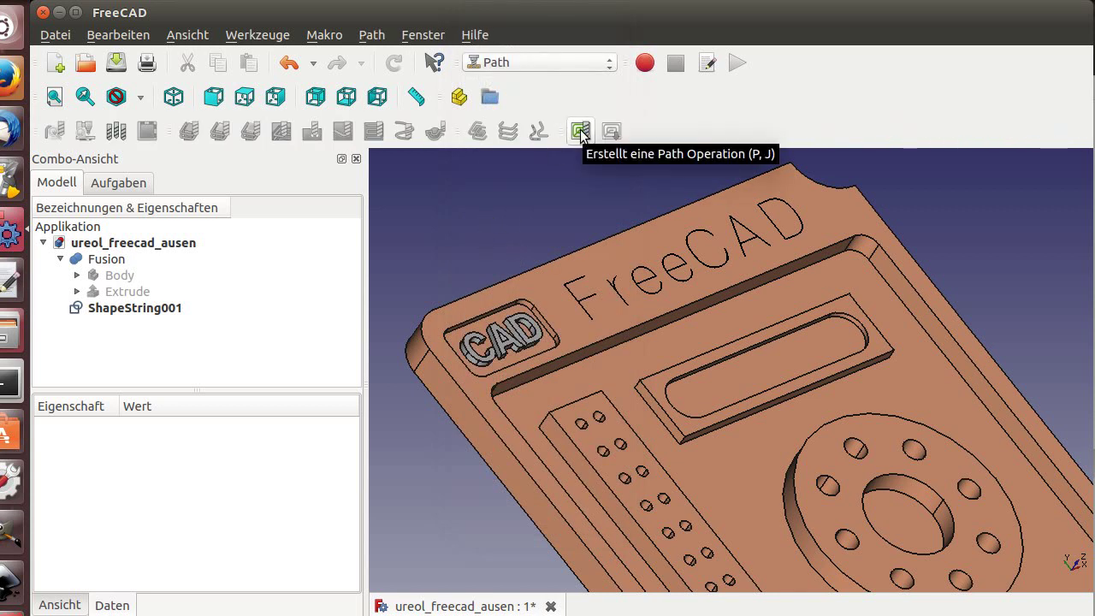
Create a Path job with the FreeCAD lettering as base model, no template and the default stock setup.
left_click(133, 310)
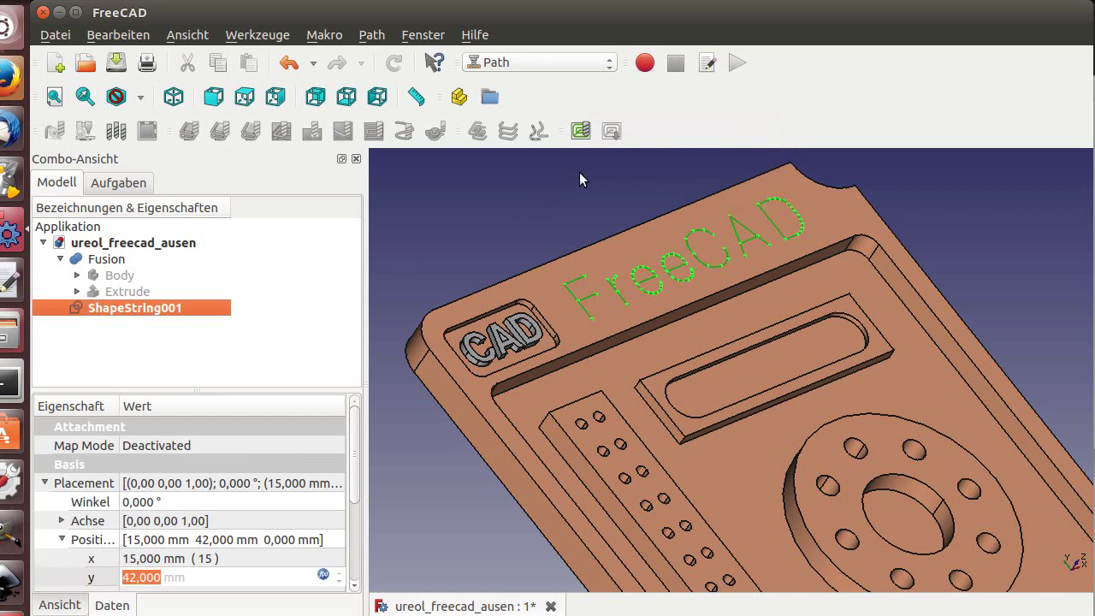
left_click(581, 131)
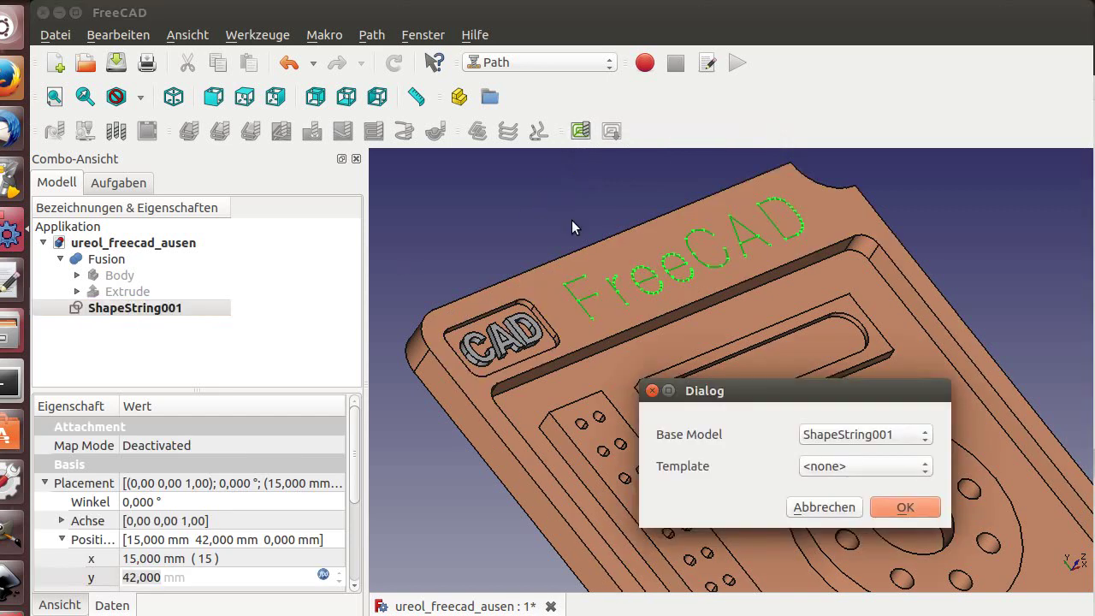
left_click(899, 508)
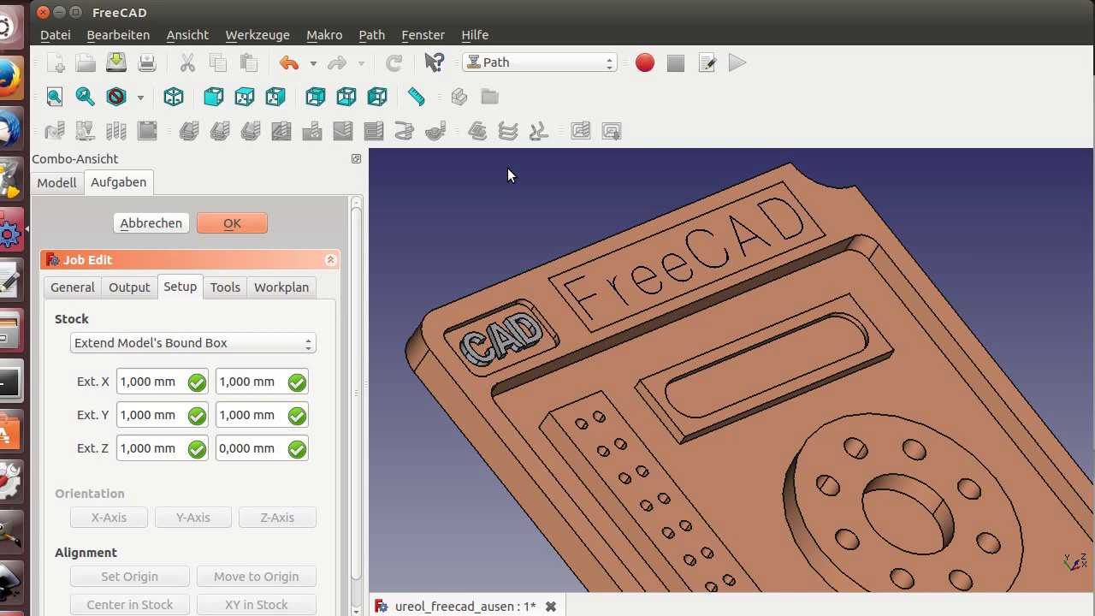
left_click(266, 222)
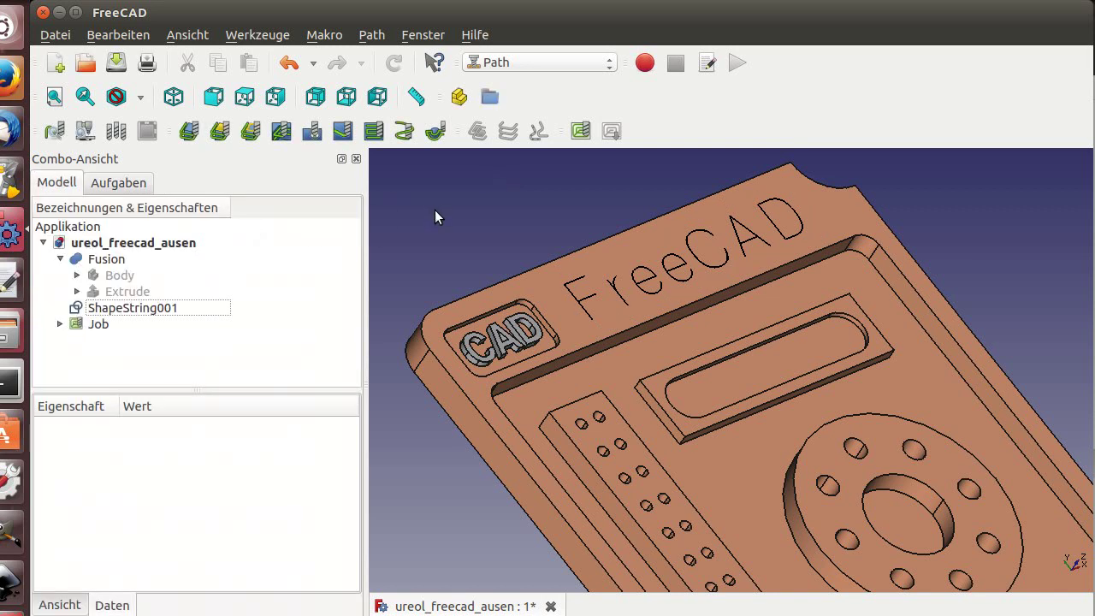
Hide the Fusion solid by setting its visibility to false.
left_click(112, 260)
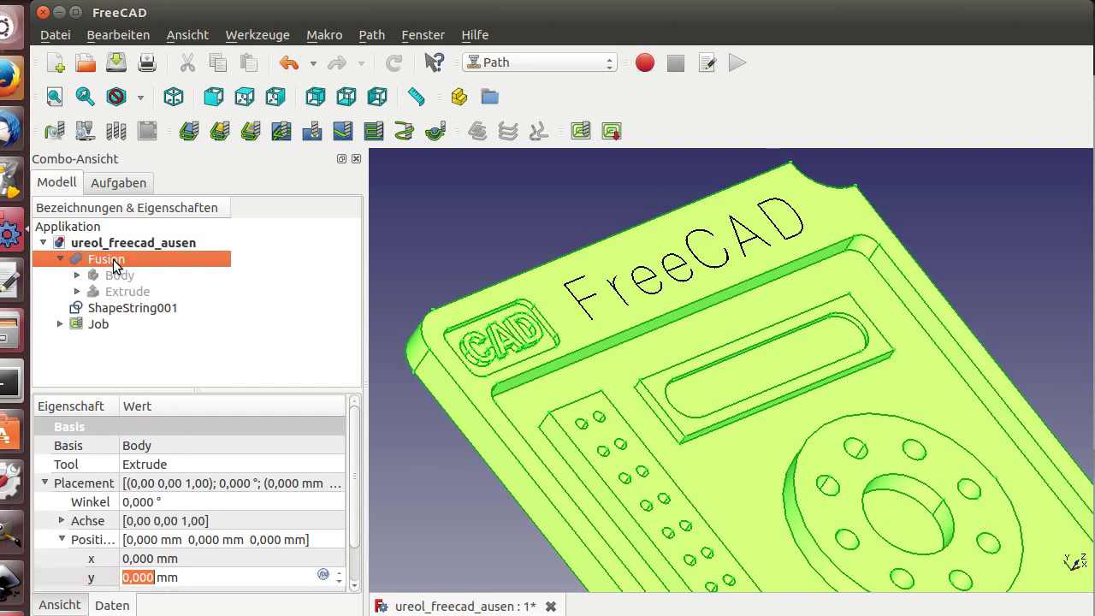
left_click(62, 605)
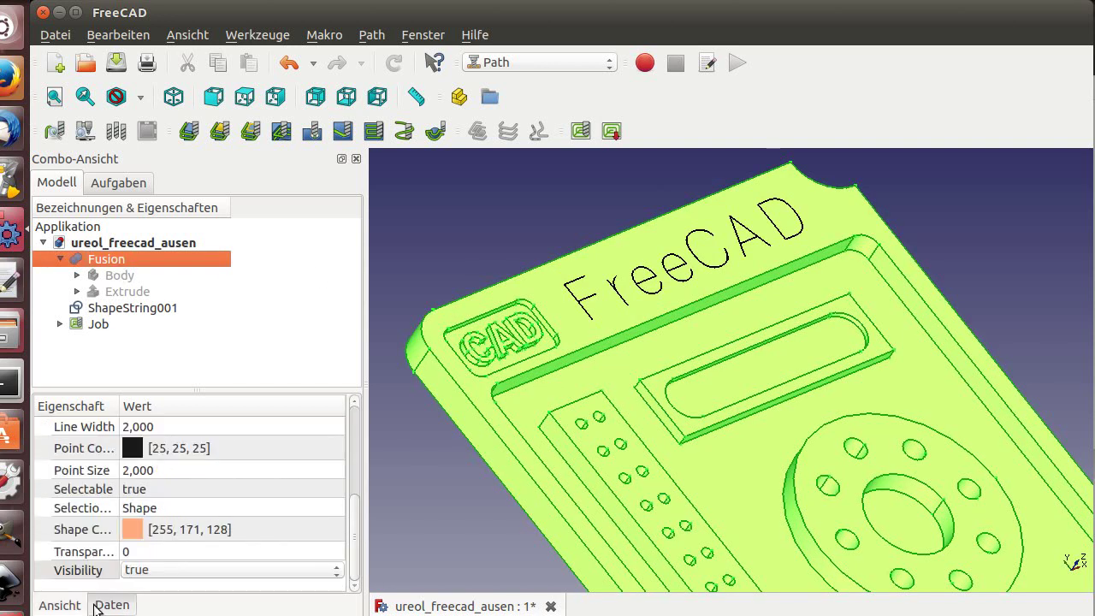
left_click(154, 571)
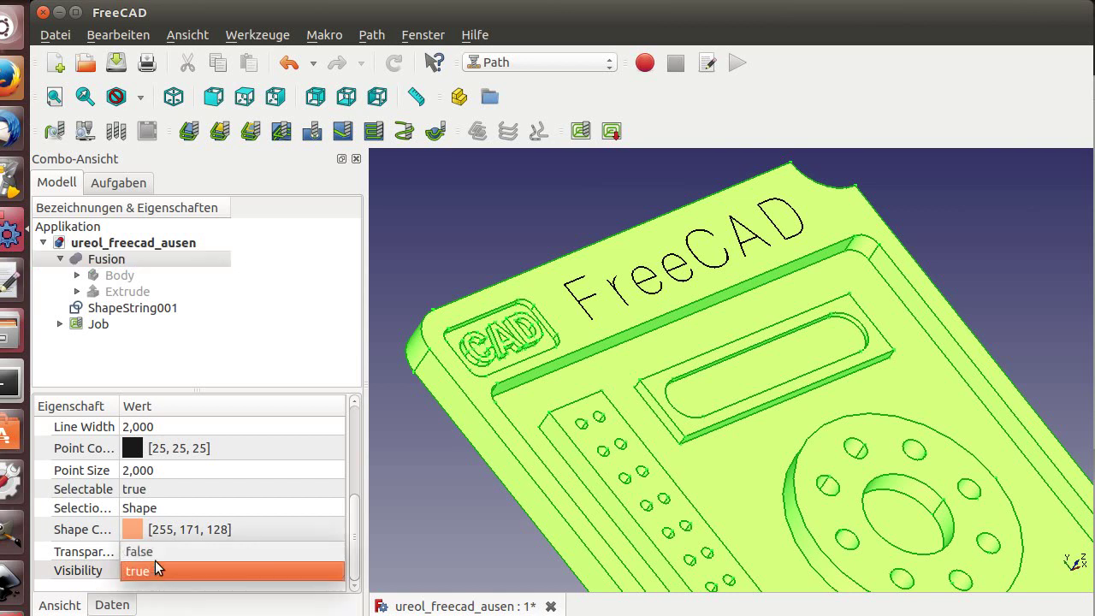
left_click(153, 553)
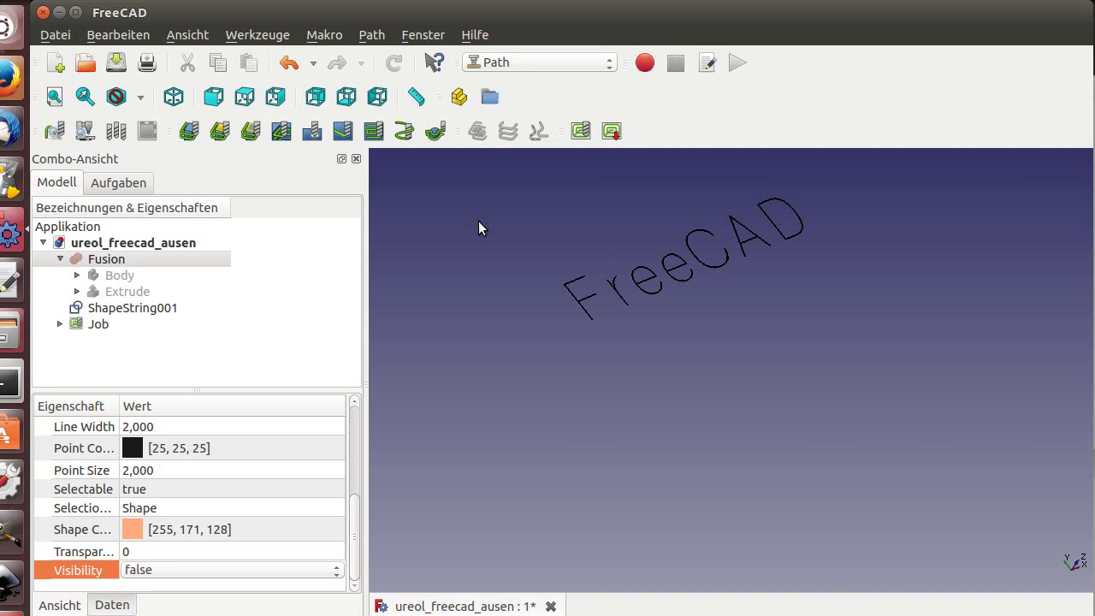
Set the job's Default Tool controller to a horizontal feed of 400 mm/min and a vertical feed of 100 mm/min.
left_click(60, 324)
left_click(133, 341)
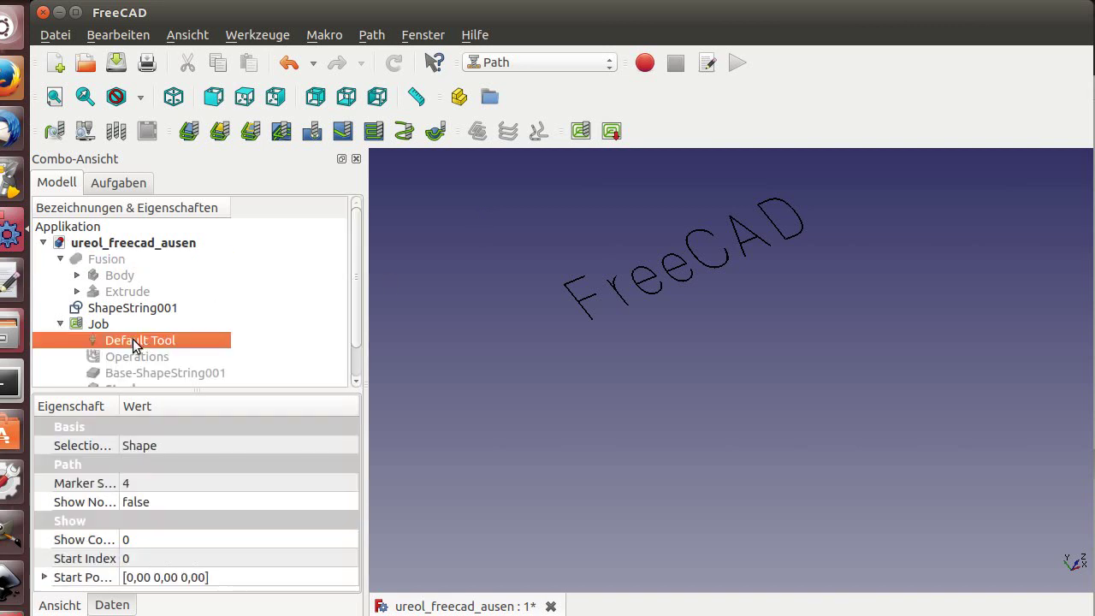
double_click(132, 340)
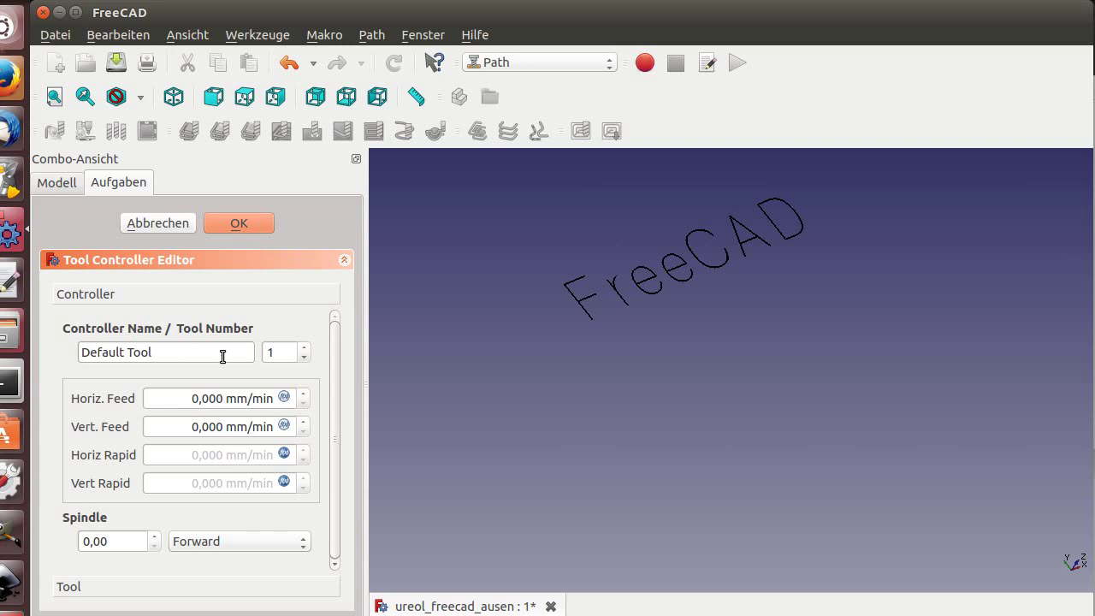
left_click(283, 396)
type("40")
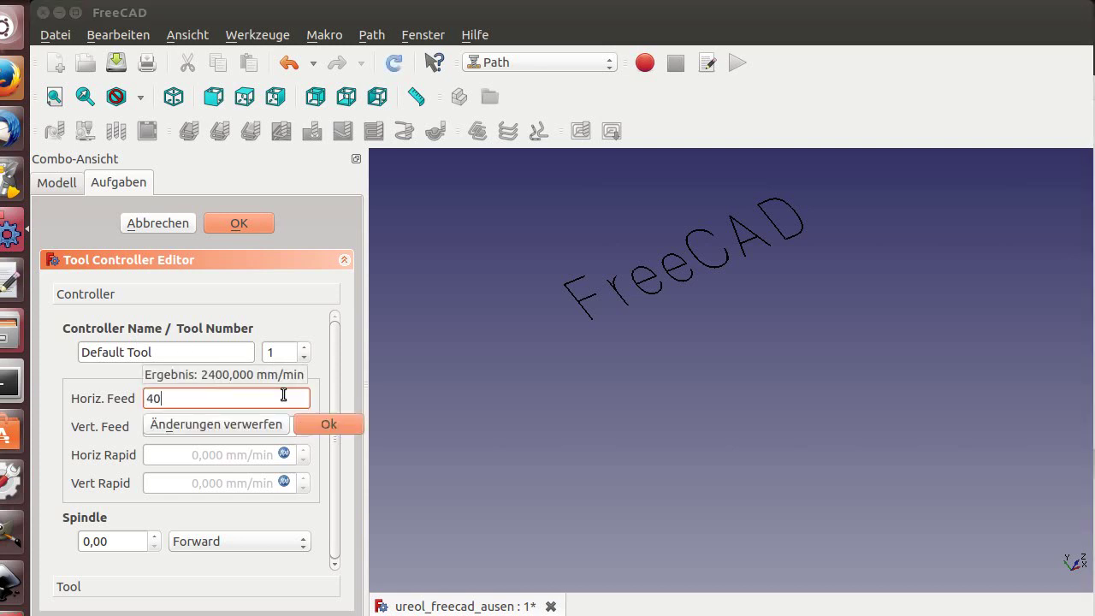
type("0")
key("Return")
left_click(284, 425)
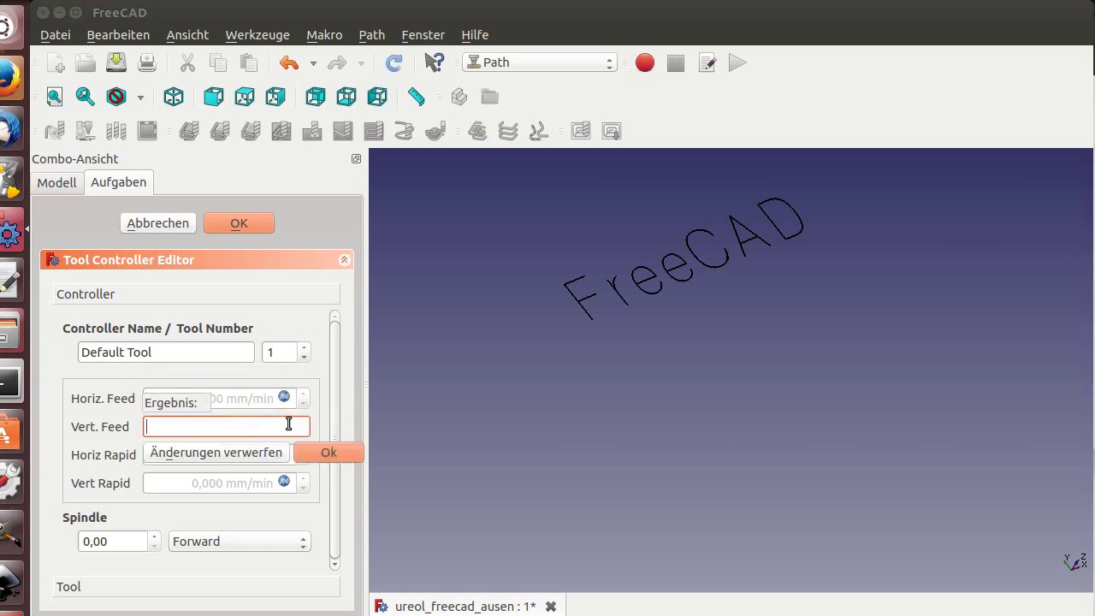
type("100")
key("Return")
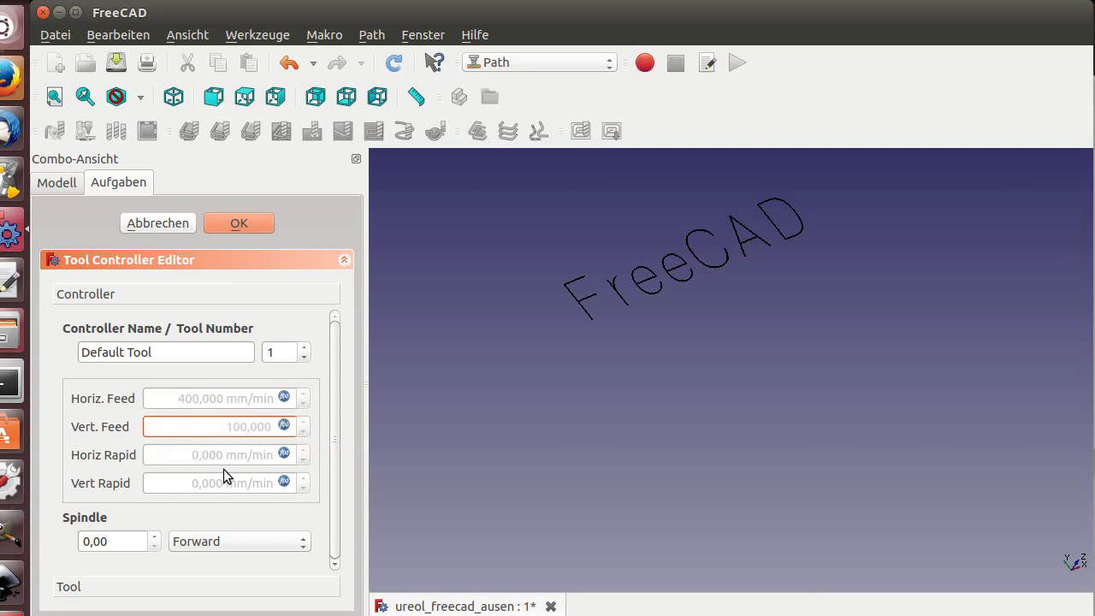
Set the Default Tool controller's spindle speed to 20000.
left_click(143, 541)
left_click_drag(123, 540, 38, 535)
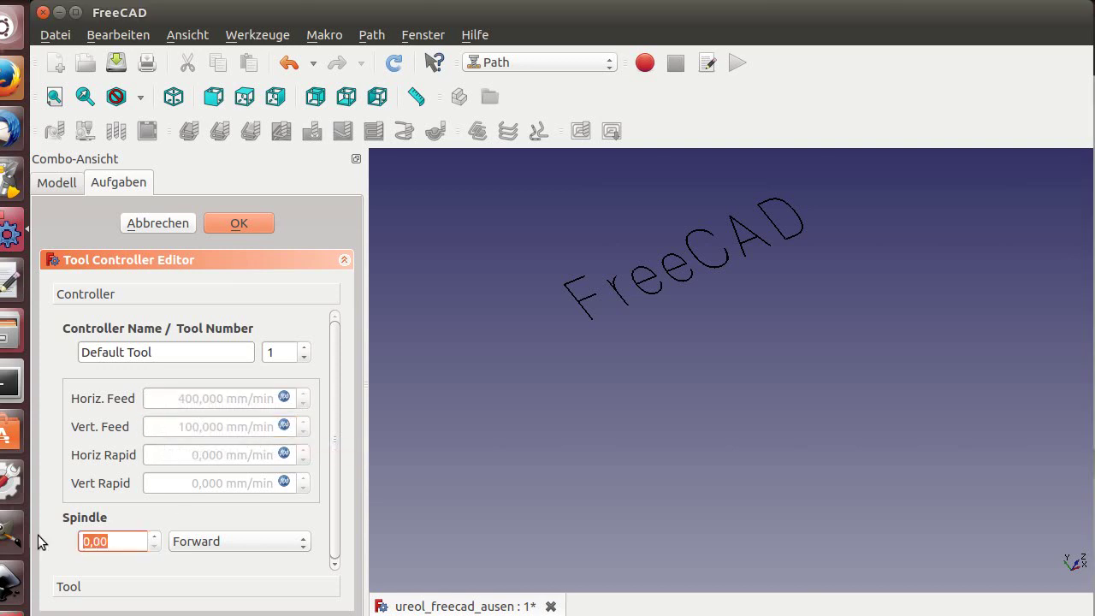
type("20000")
key("Return")
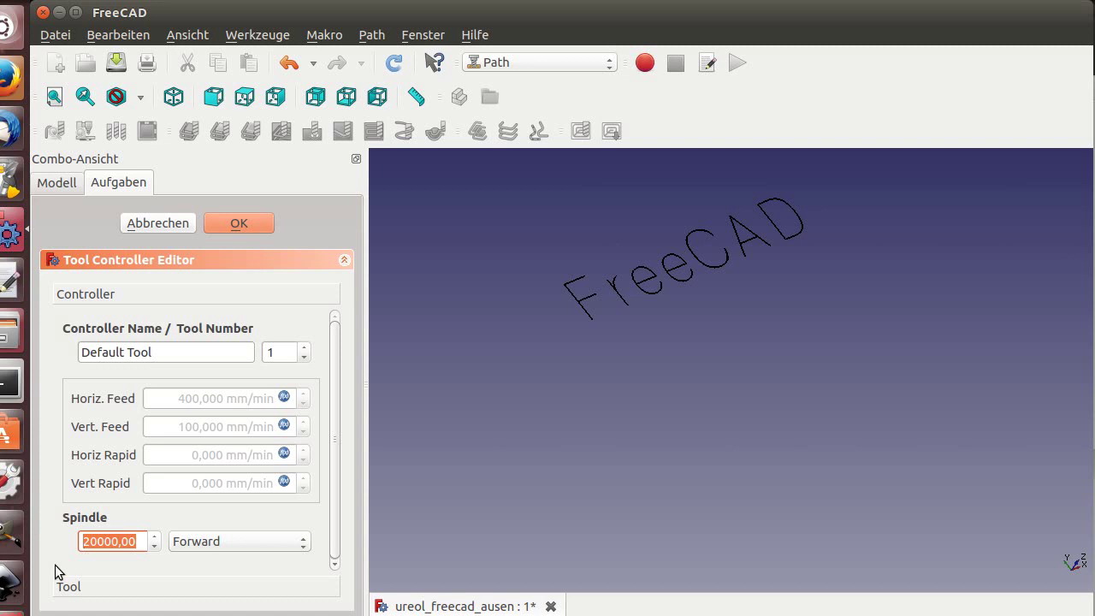
Set the tool's diameter to 0.5 mm and its cutting edge height to 4 mm, and accept the controller changes.
left_click(70, 589)
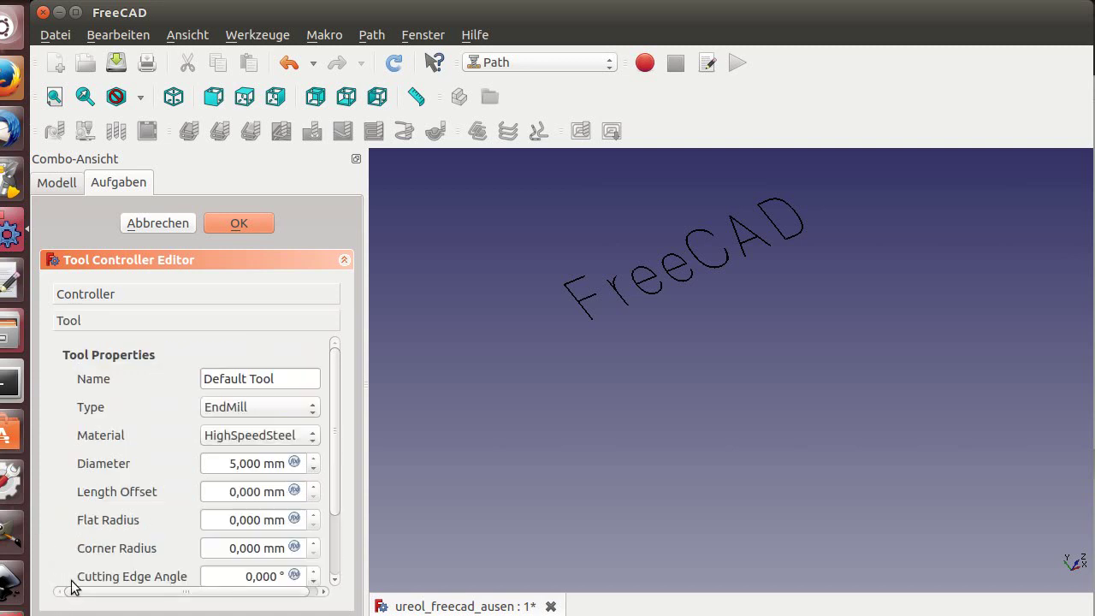
left_click(295, 462)
type("0,5")
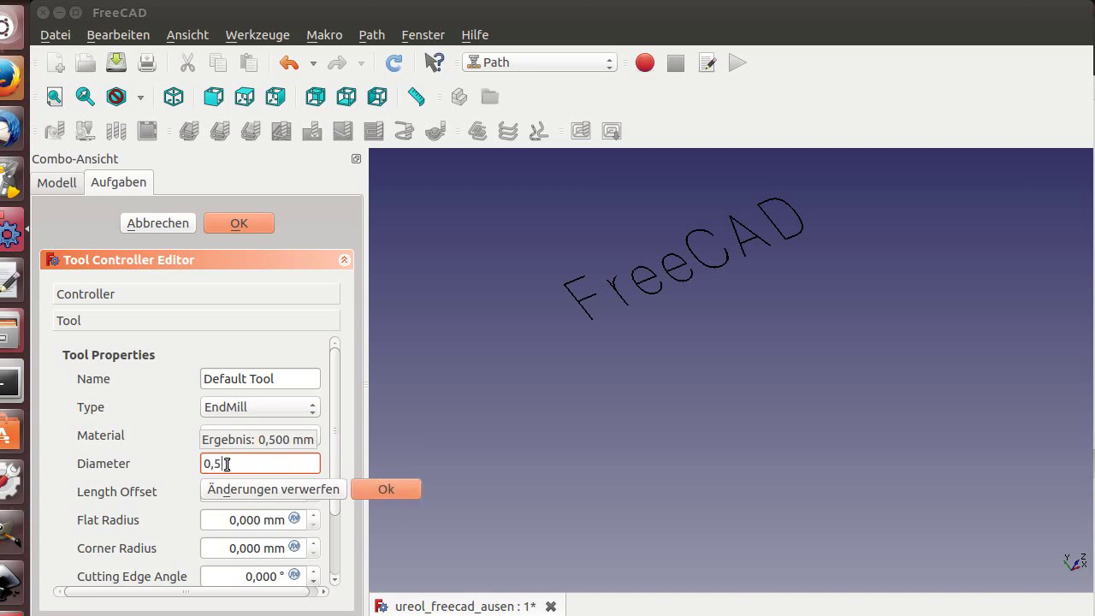
key("Return")
scroll(325, 552, "down", 3)
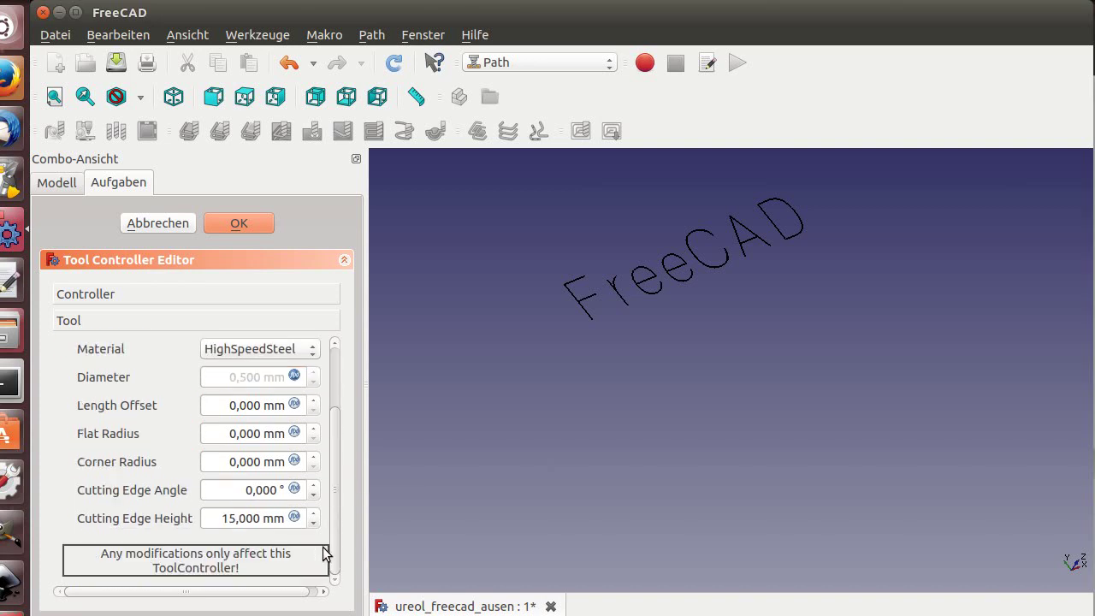
left_click(294, 516)
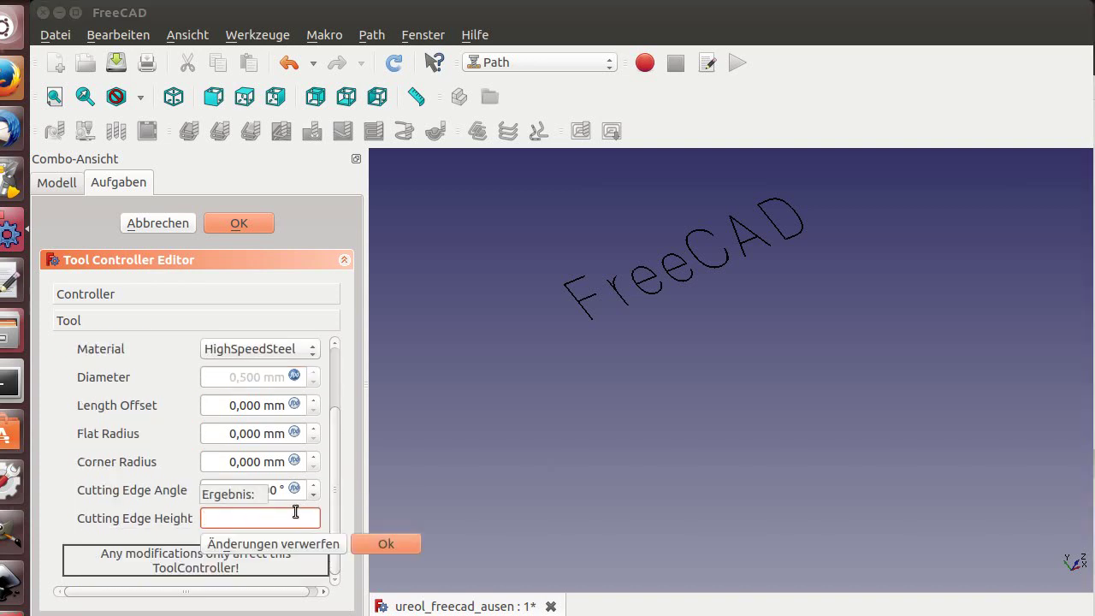
type("4")
key("Return")
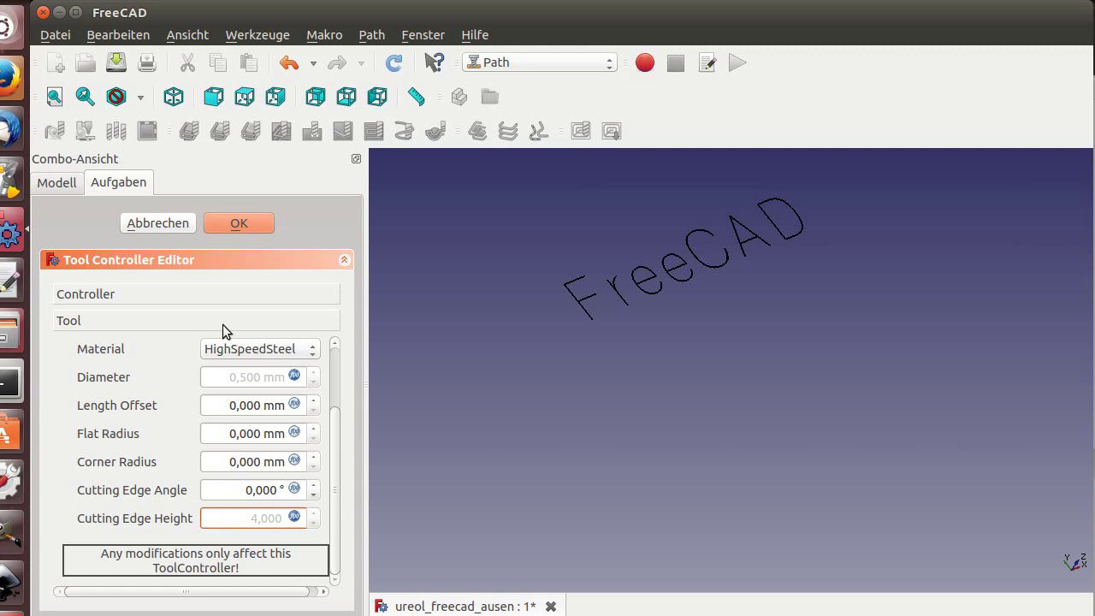
left_click(216, 225)
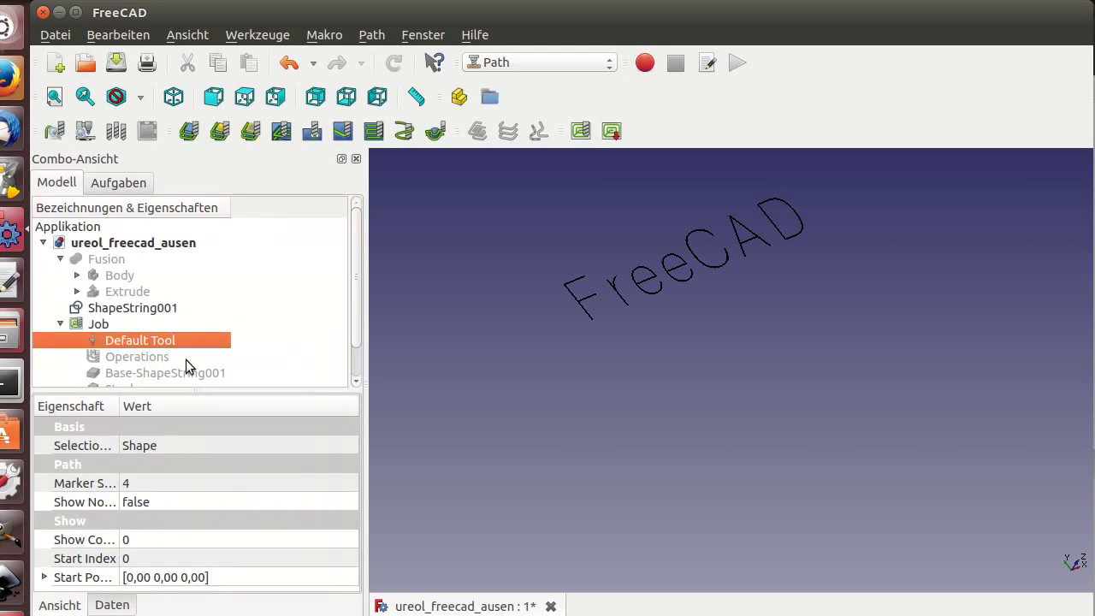
Start an Engrave operation for Base-ShapeString001 and set its final depth to 0.5 mm.
left_click(168, 374)
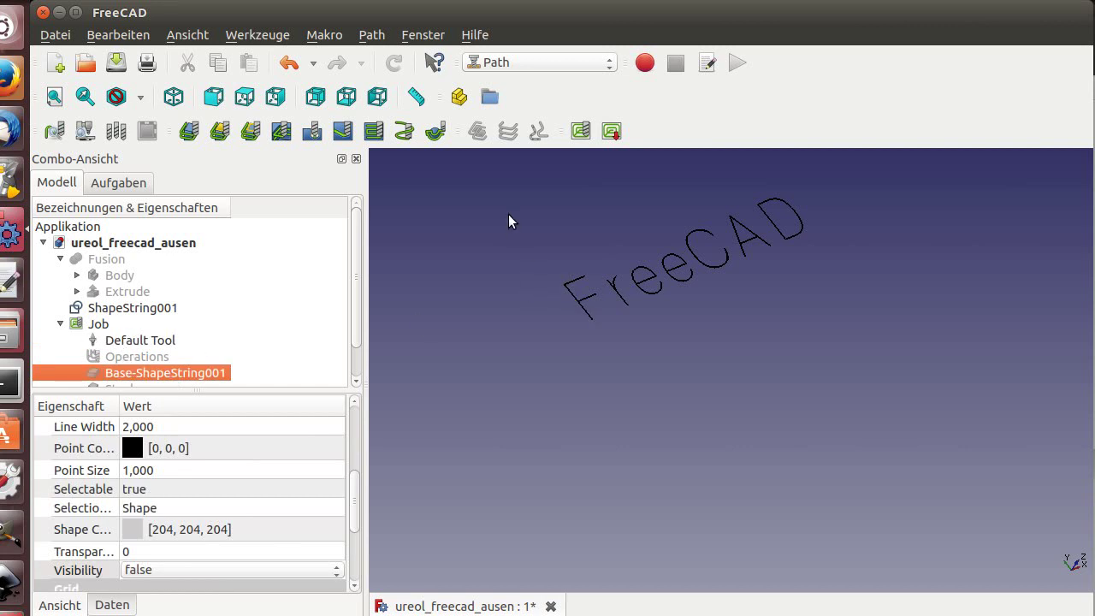
left_click(343, 133)
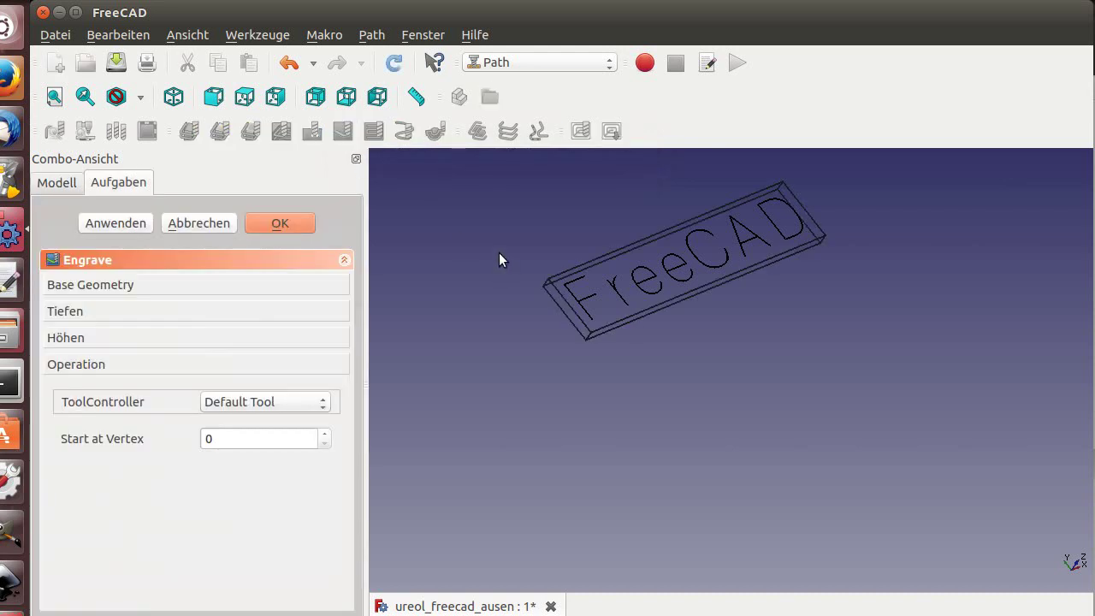
left_click(82, 314)
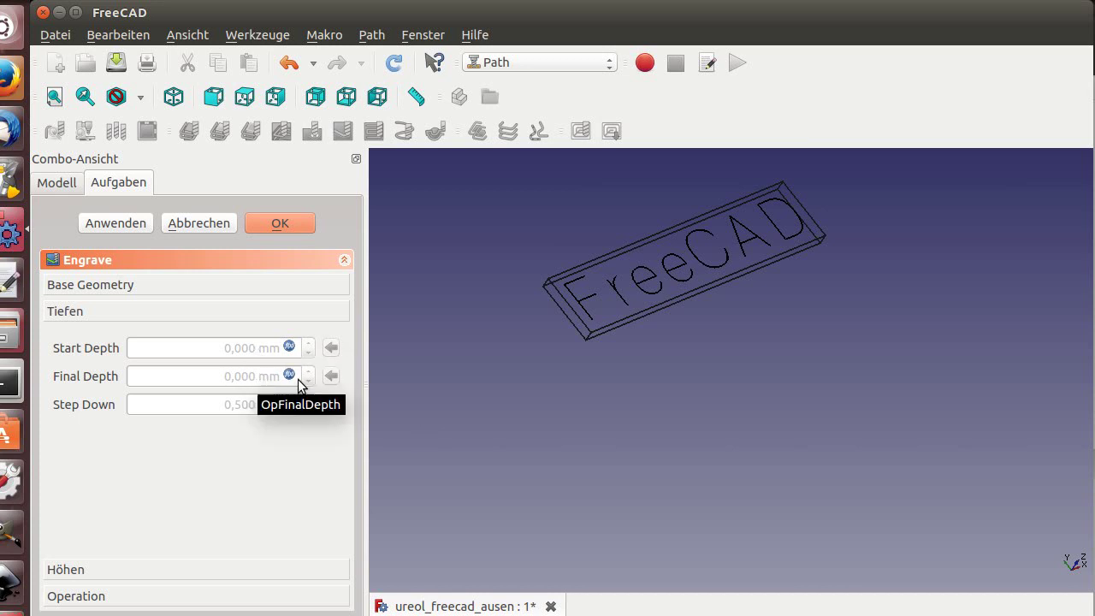
left_click(289, 375)
type("0,5")
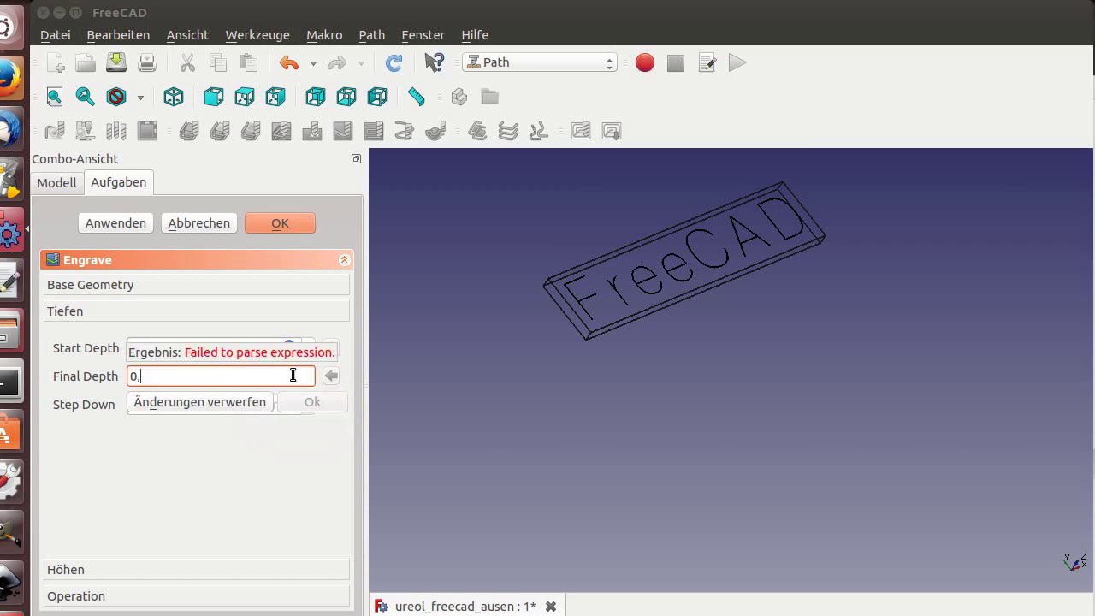
key("Return")
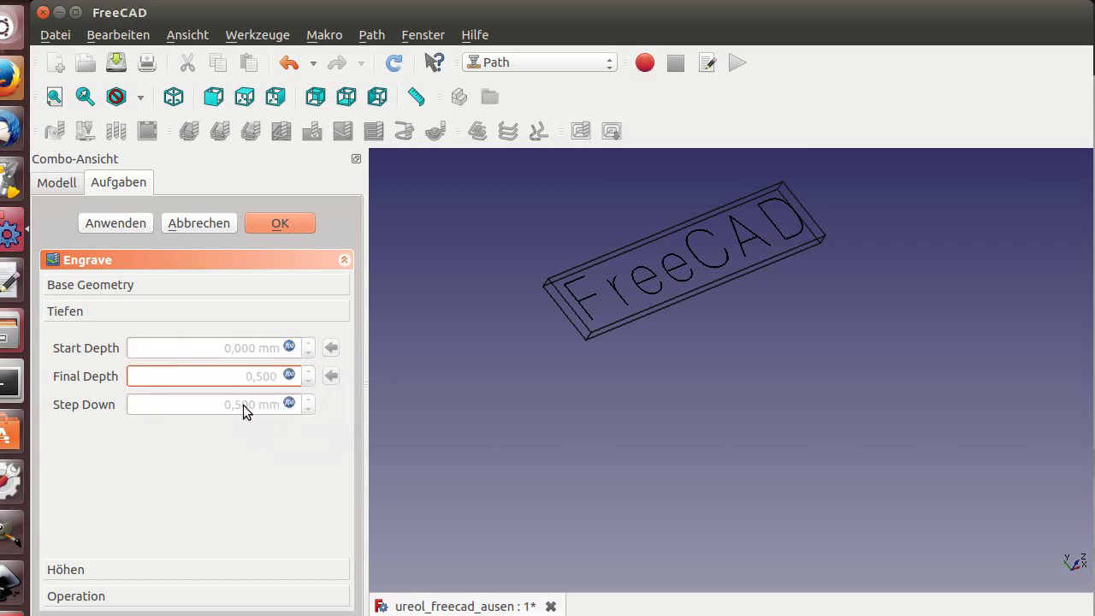
Correct the Engrave operation's final depth to -0.5 mm, keep the default step down, and accept the operation.
left_click(289, 375)
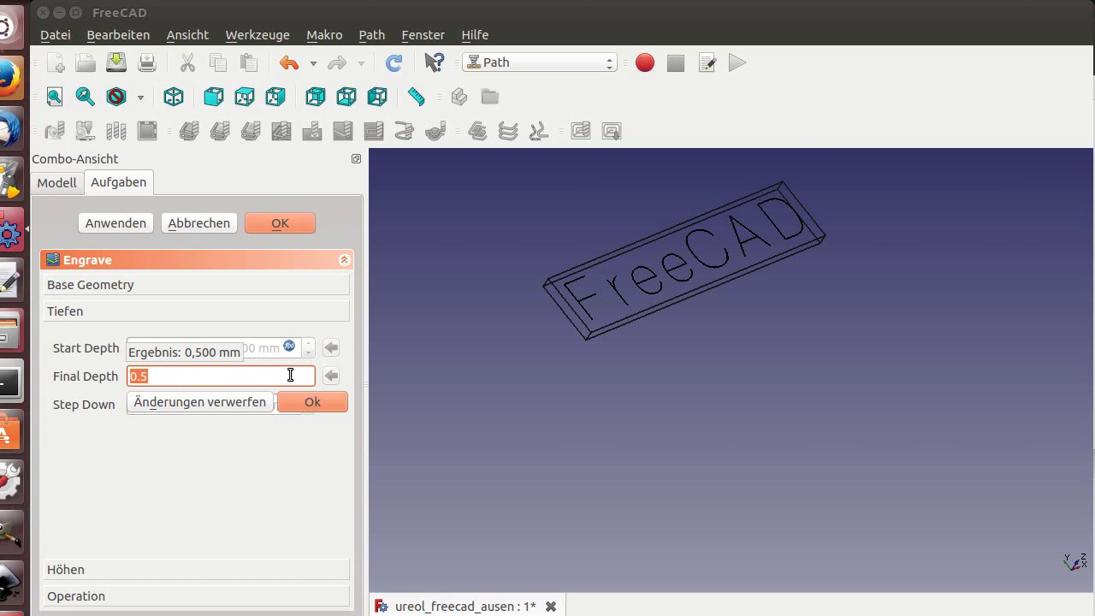
type("-0,5")
key("Return")
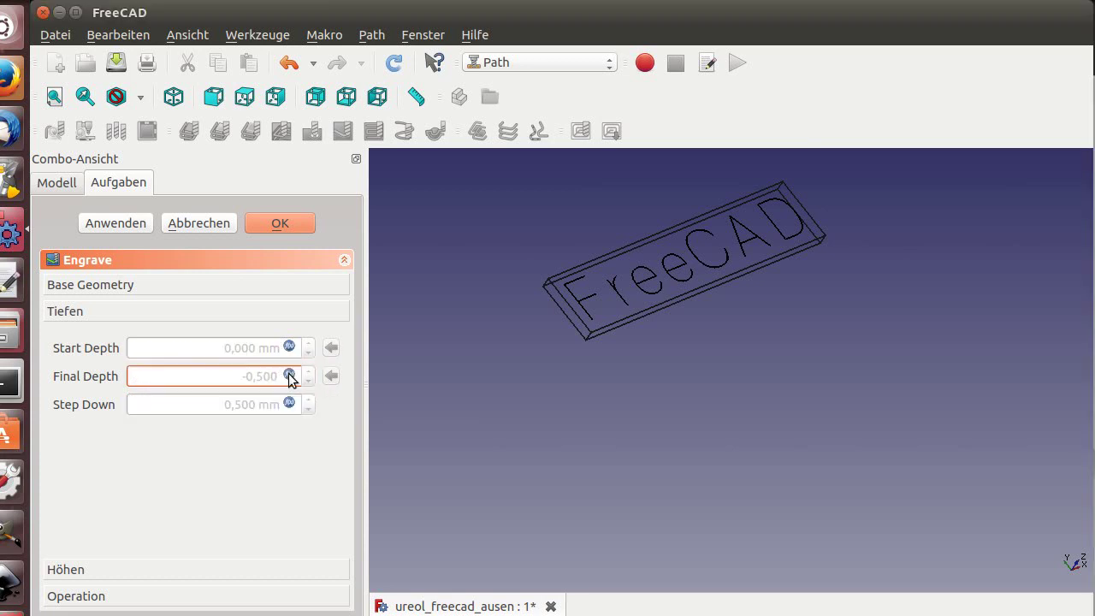
left_click(287, 404)
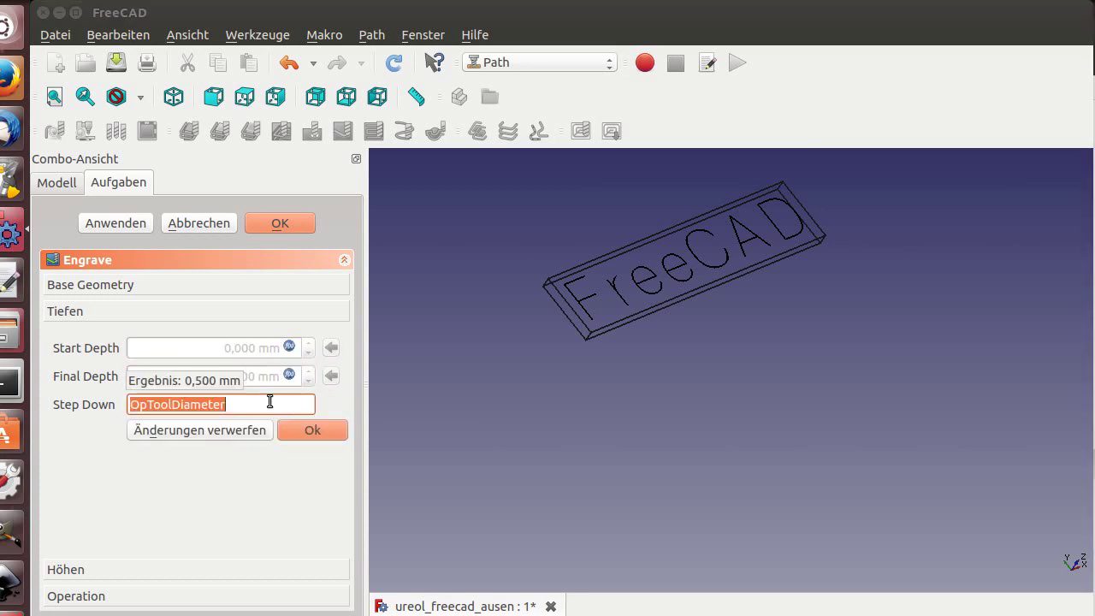
left_click(245, 433)
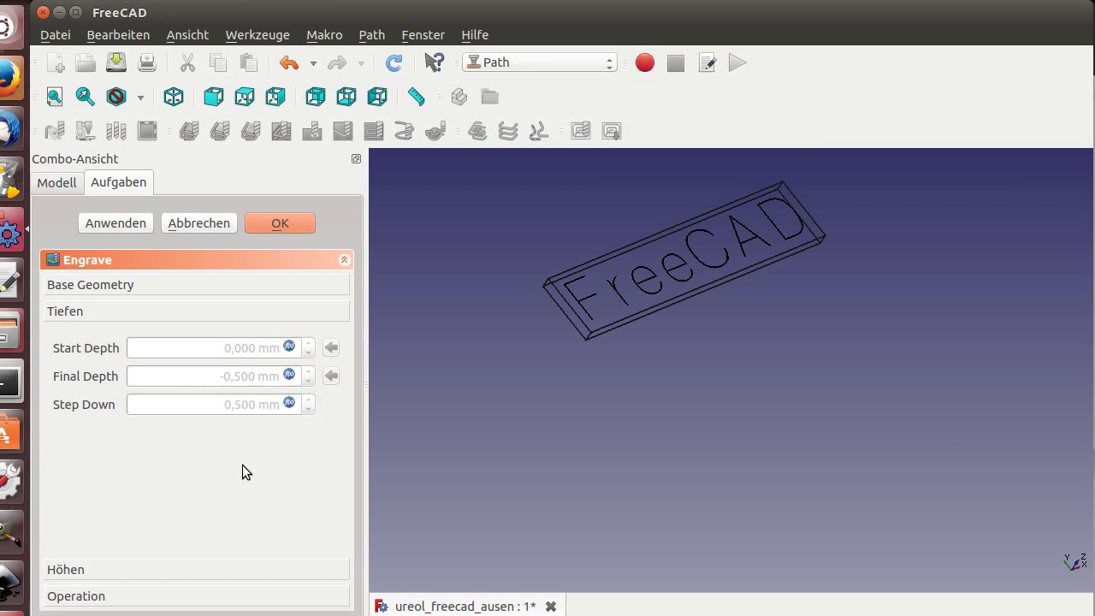
left_click(153, 226)
left_click(264, 226)
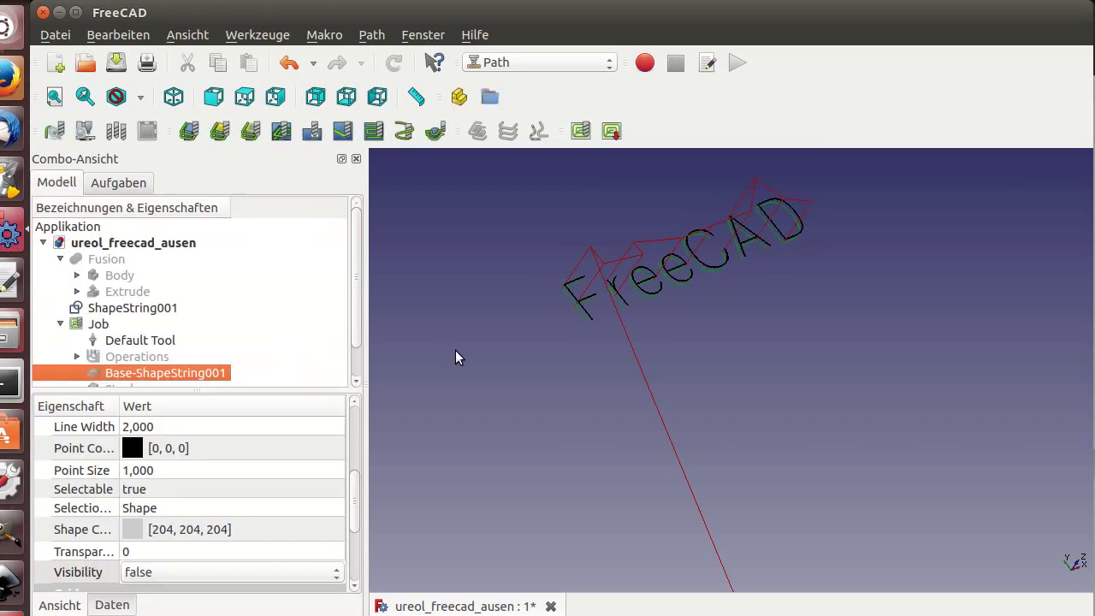
Run the path simulation of the Engrave operation and examine the engraved FreeCAD lettering up close.
left_click(84, 131)
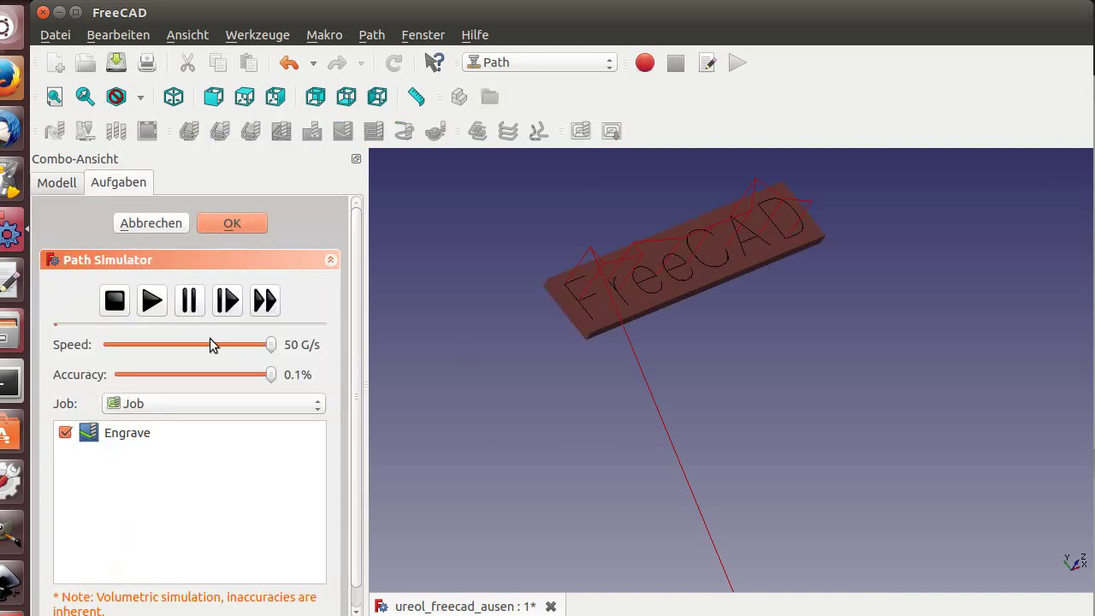
left_click(151, 301)
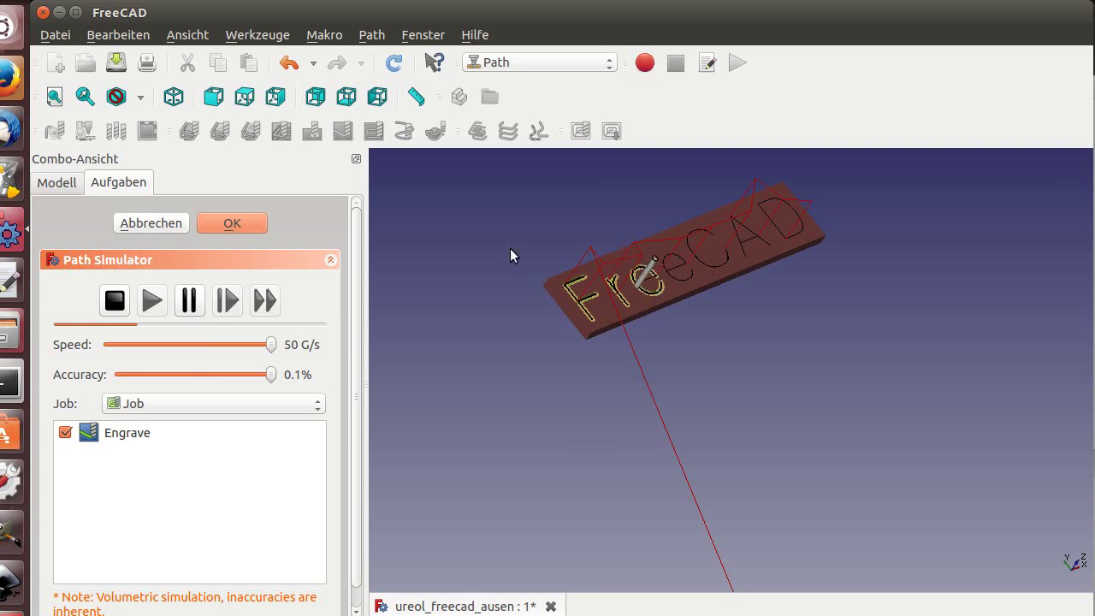
scroll(564, 228, "up", 5)
scroll(564, 228, "down", 2)
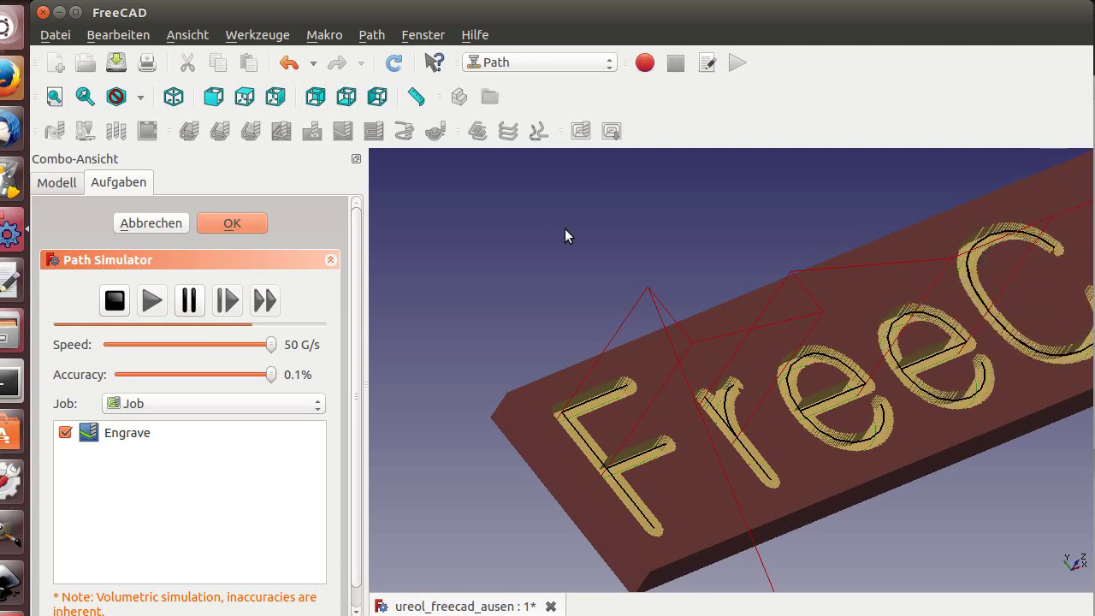
scroll(565, 228, "down", 3)
scroll(805, 177, "up", 5)
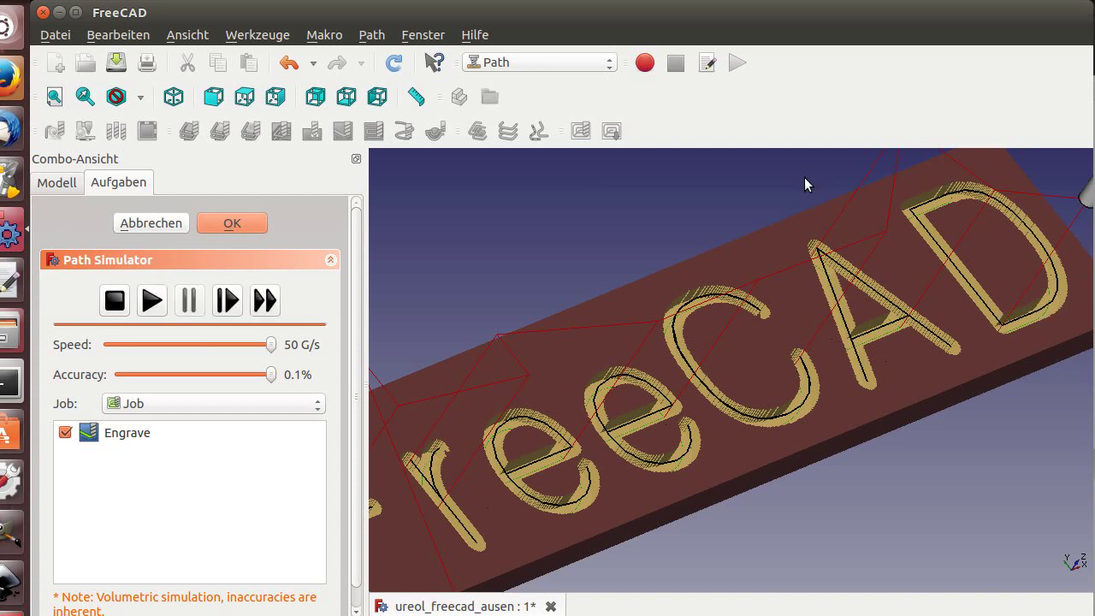
scroll(805, 177, "down", 5)
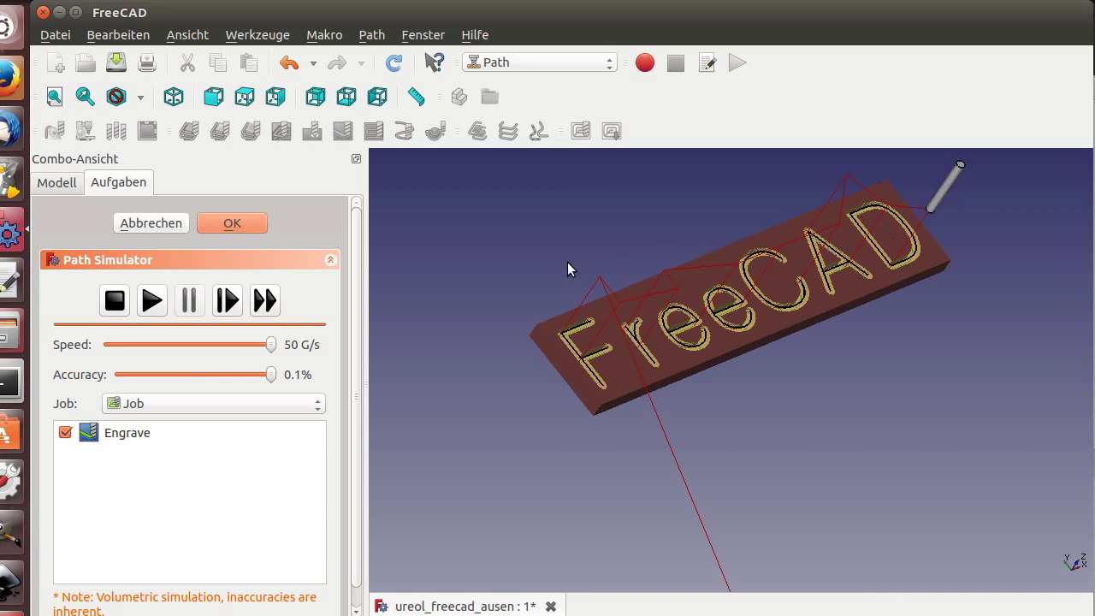
left_click(572, 296)
scroll(487, 262, "up", 4)
scroll(488, 262, "down", 2)
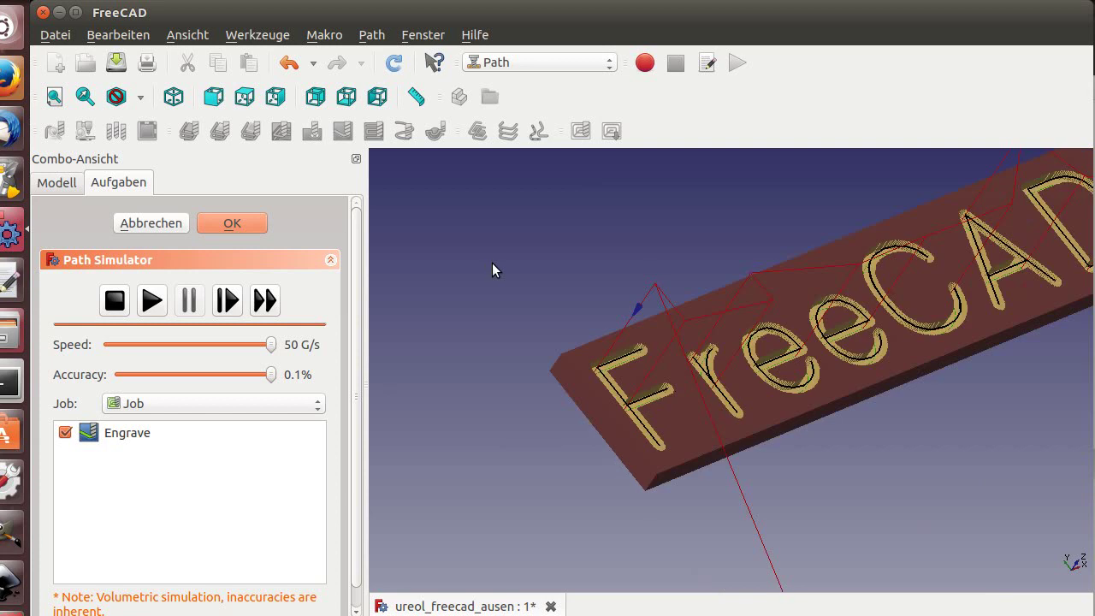
key("alt+Tab")
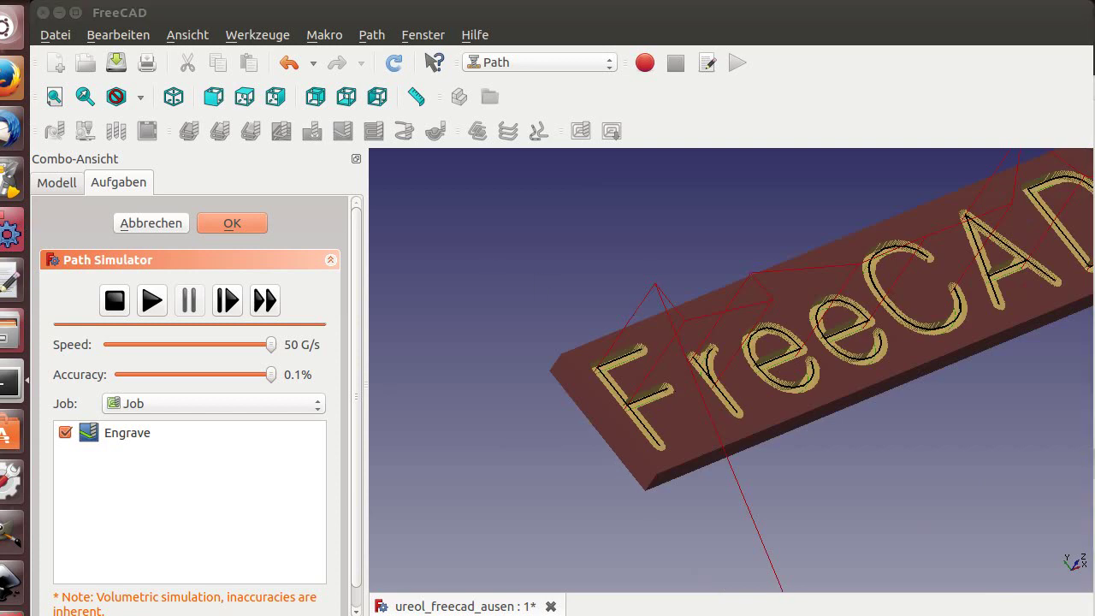